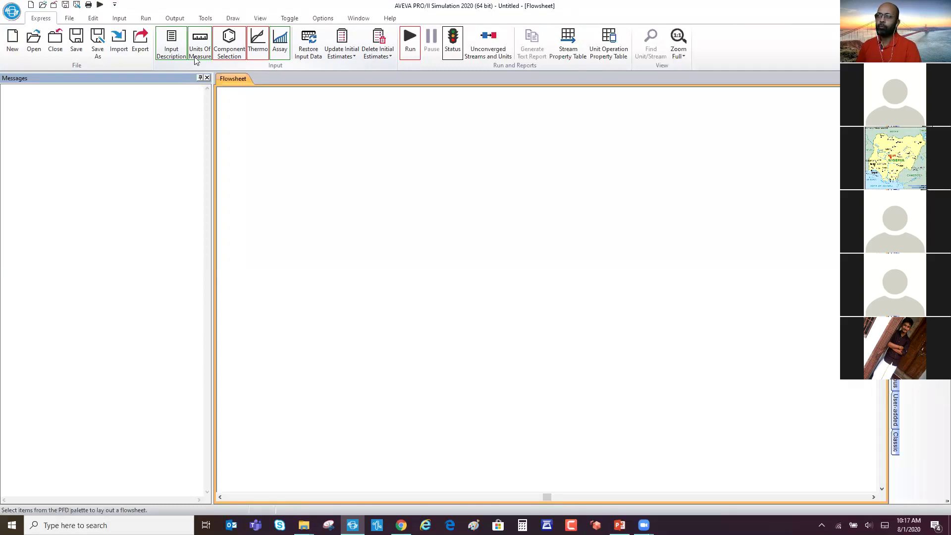
Step: Initialize the default units of measure from the library set SI-SET1
left_click(195, 50)
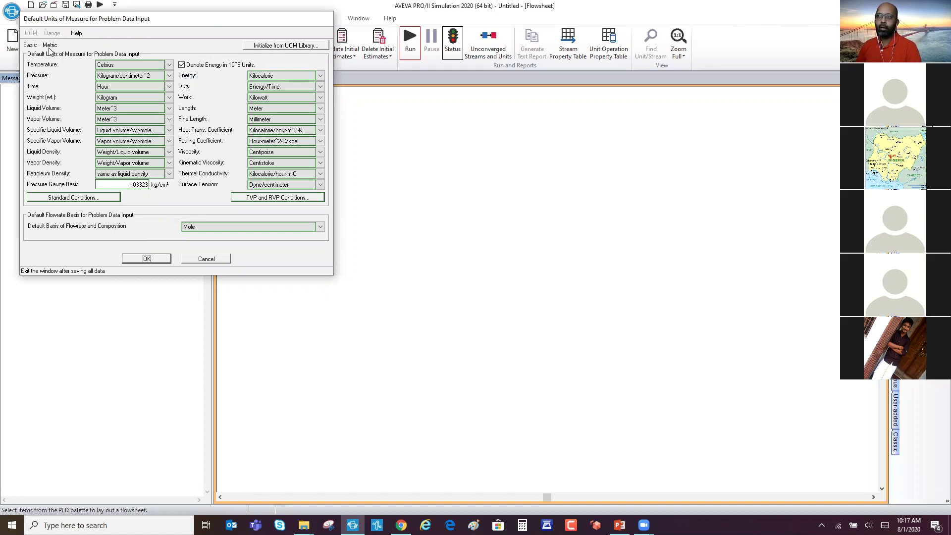
left_click(109, 87)
left_click(285, 46)
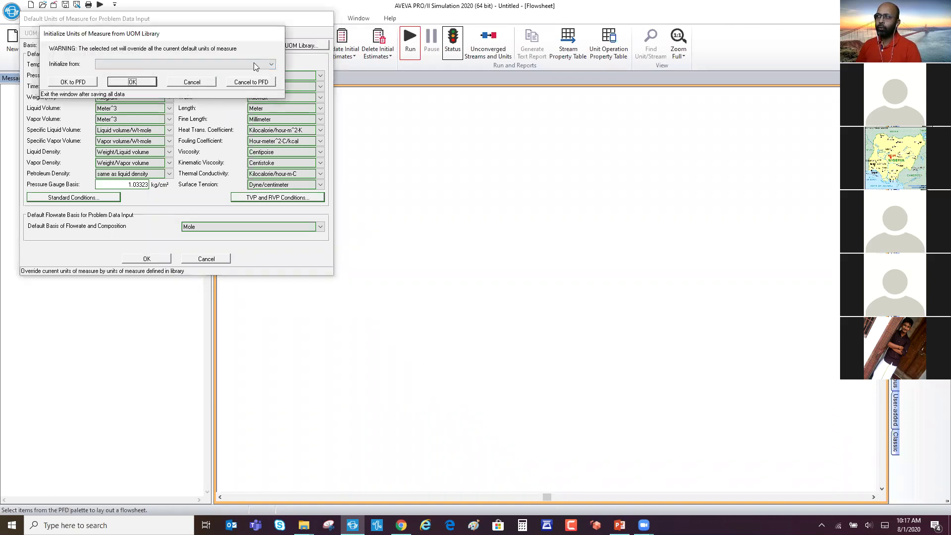
left_click(192, 82)
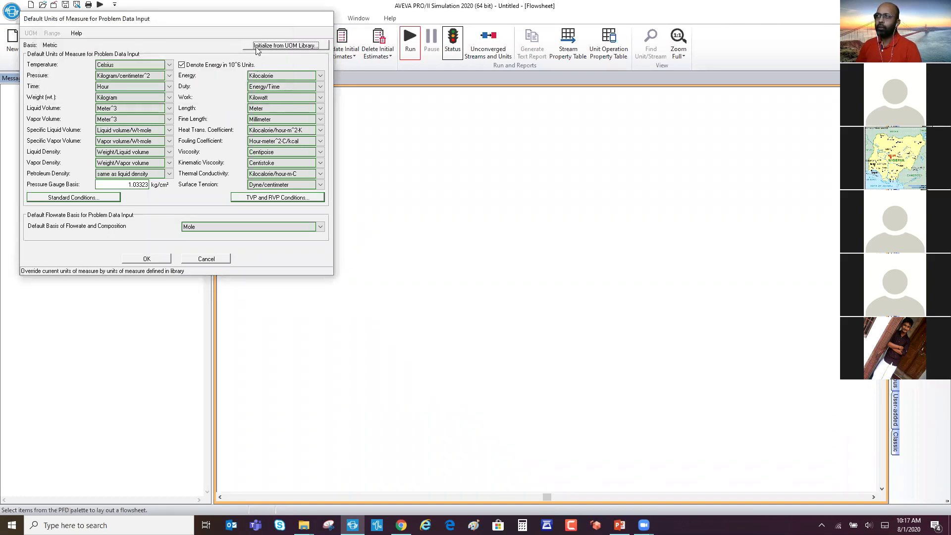
left_click(297, 46)
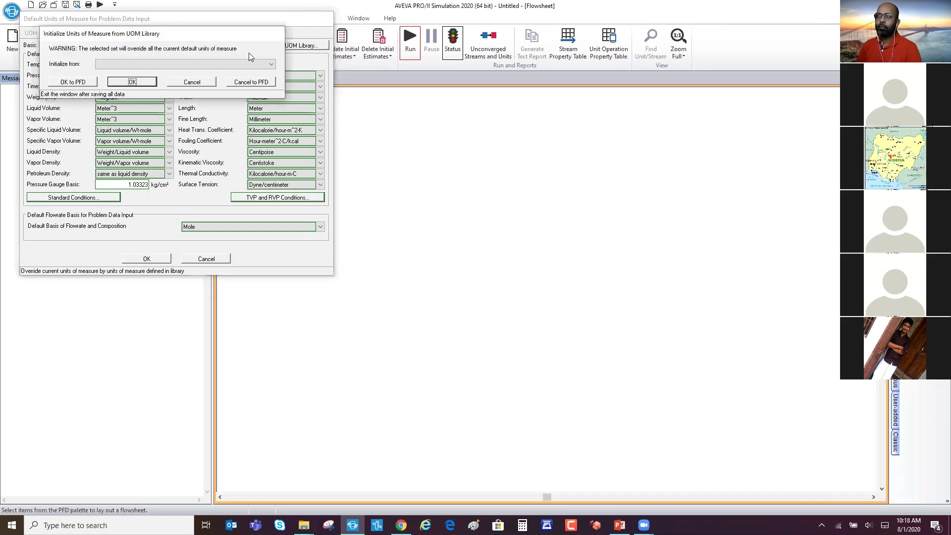
left_click(159, 65)
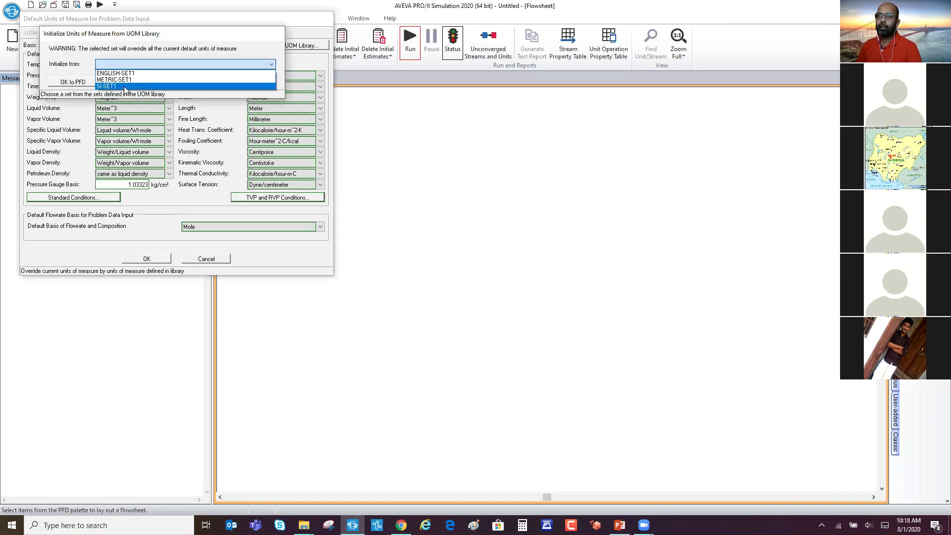
left_click(118, 79)
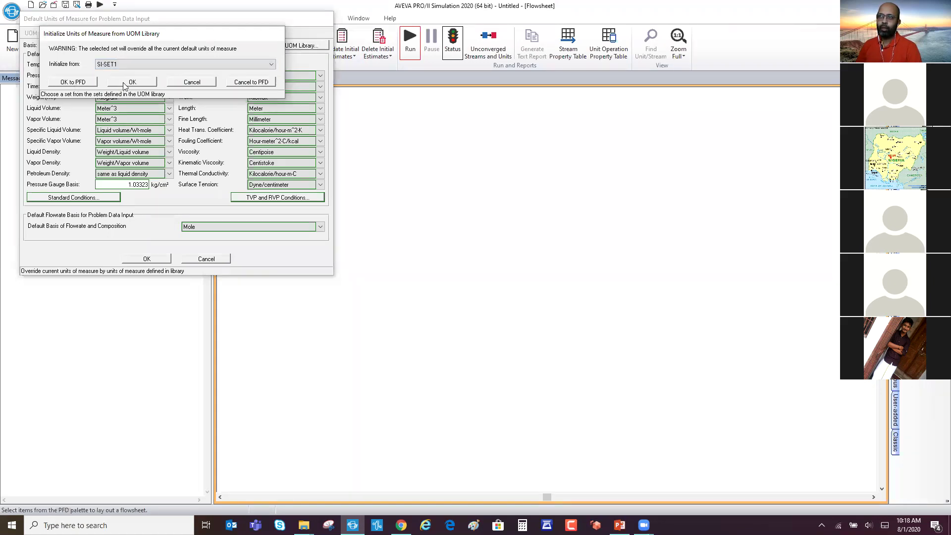
left_click(123, 83)
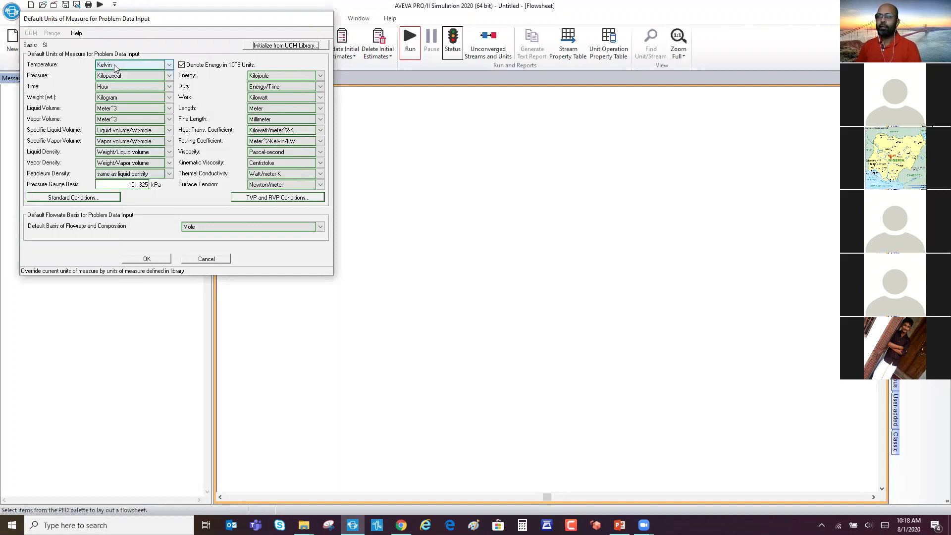
Step: Set the default temperature unit to Celsius and accept the units of measure
left_click(114, 65)
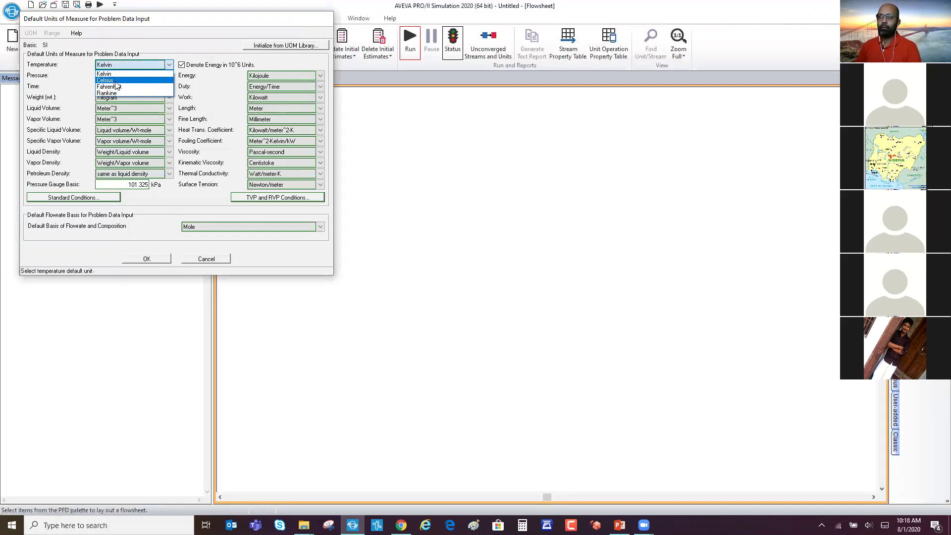
left_click(116, 80)
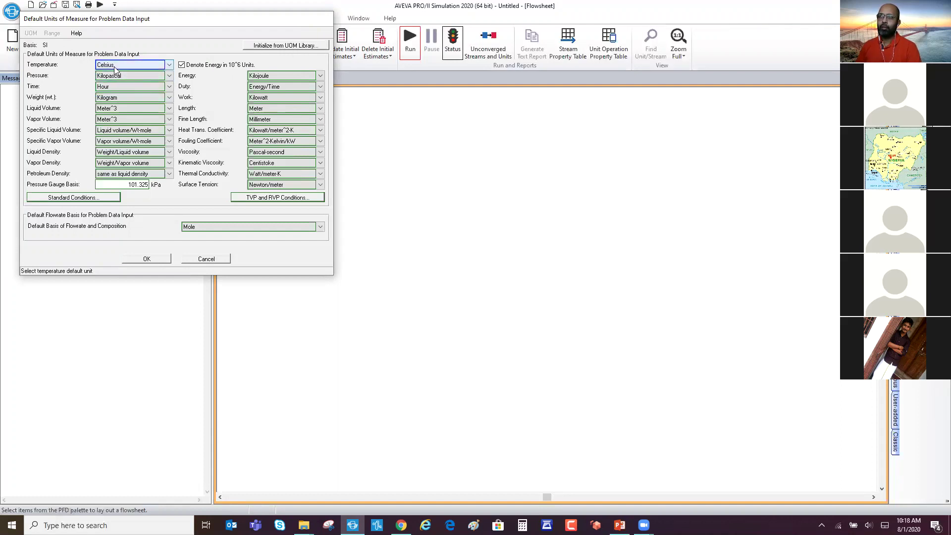
left_click(147, 259)
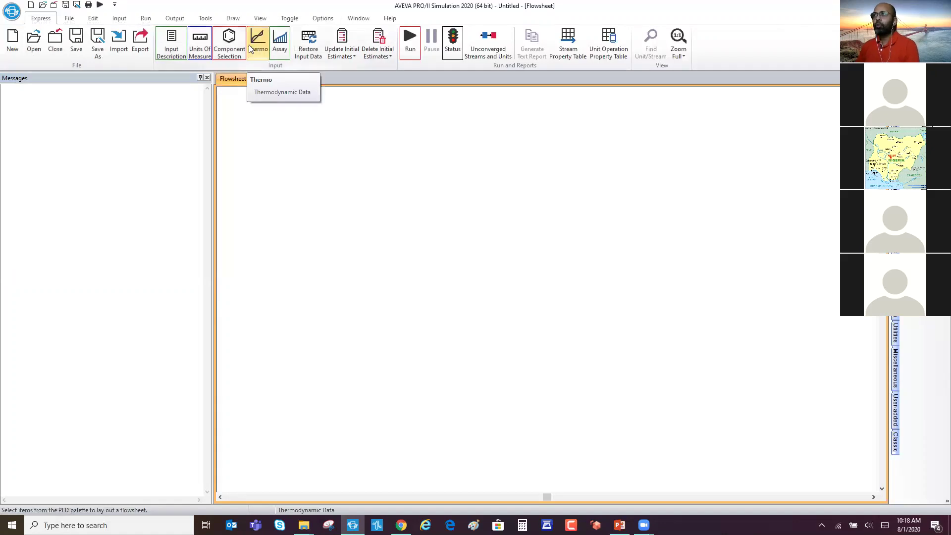
Step: Add METHANE, ETHANE, PROPANE and IBUTANE to the simulation's component selection
left_click(231, 49)
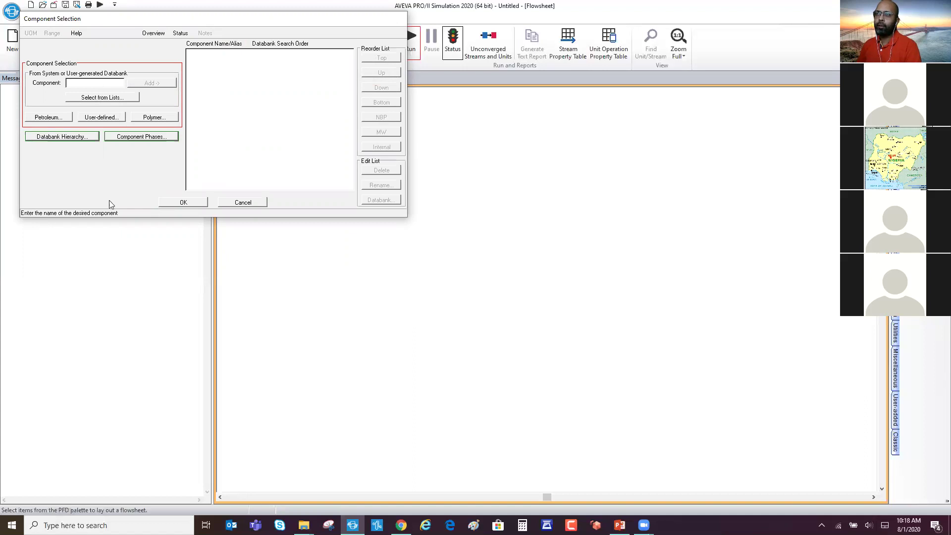
type("methane")
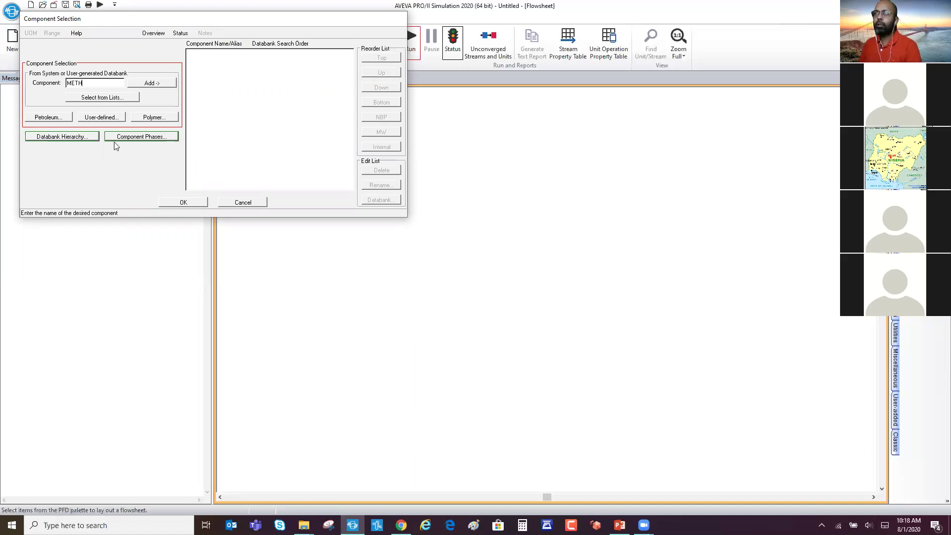
key("Return")
type("ethane")
key("Return")
type("propane")
key("Return")
type("IS")
key("BackSpace")
type("BUTE")
type("NE")
key("Return")
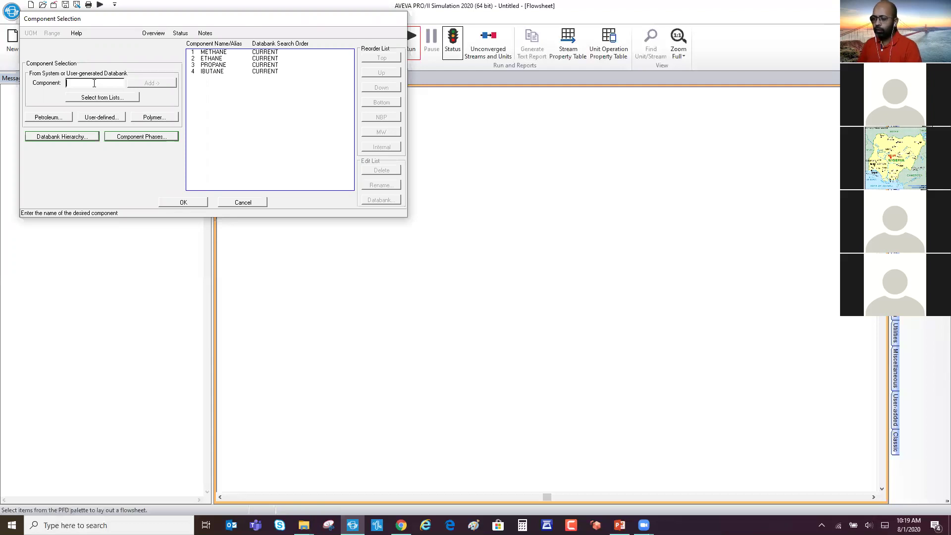
type("HC")
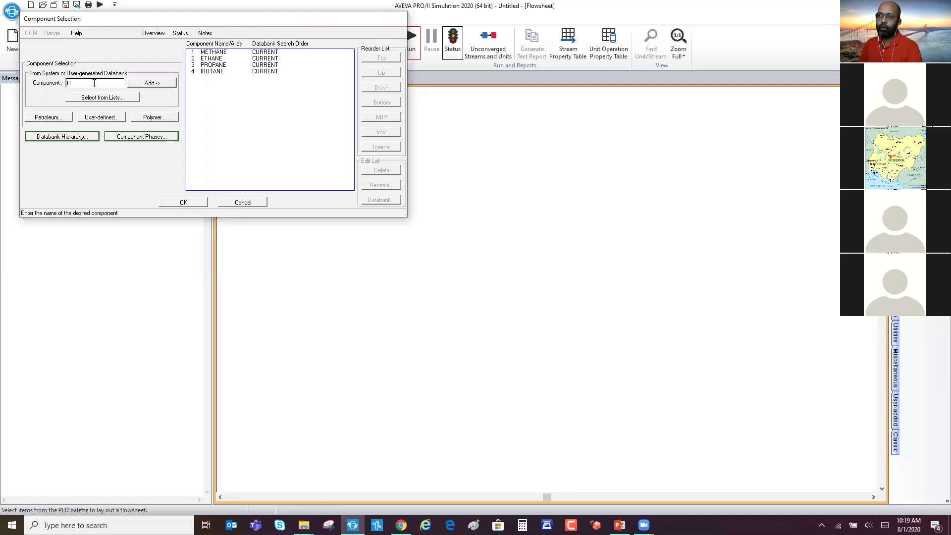
key("BackSpace")
type("DROCH")
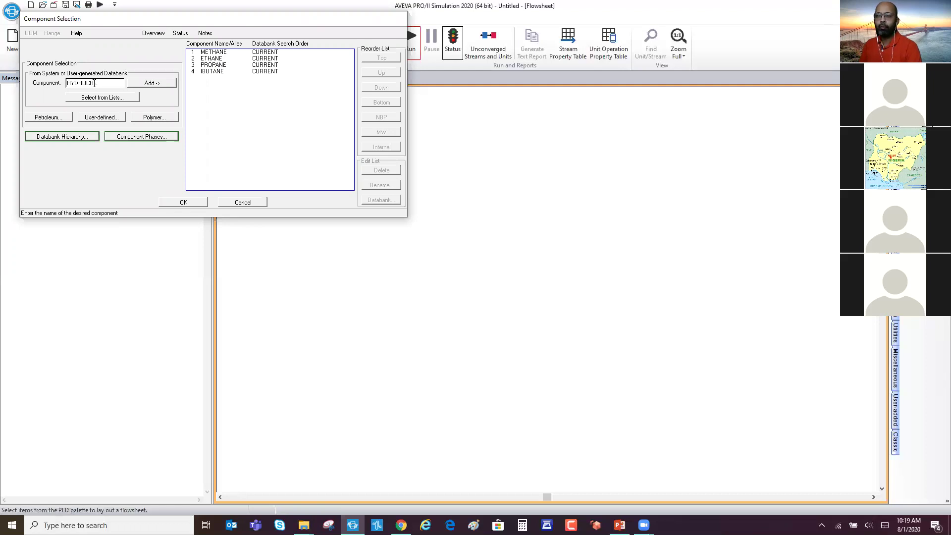
key("BackSpace")
key("BackSpace")
key("BackSpace")
key("BackSpace")
key("BackSpace")
key("BackSpace")
key("BackSpace")
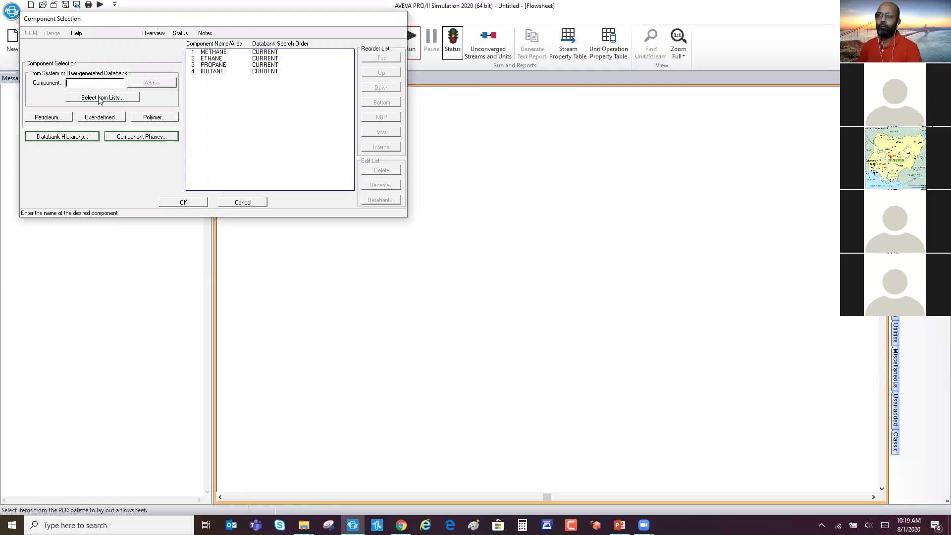
Step: Examine the components offered in the databank hierarchy and in the SIMSCI bank, with their aliases, formulas and CAS numbers
left_click(99, 96)
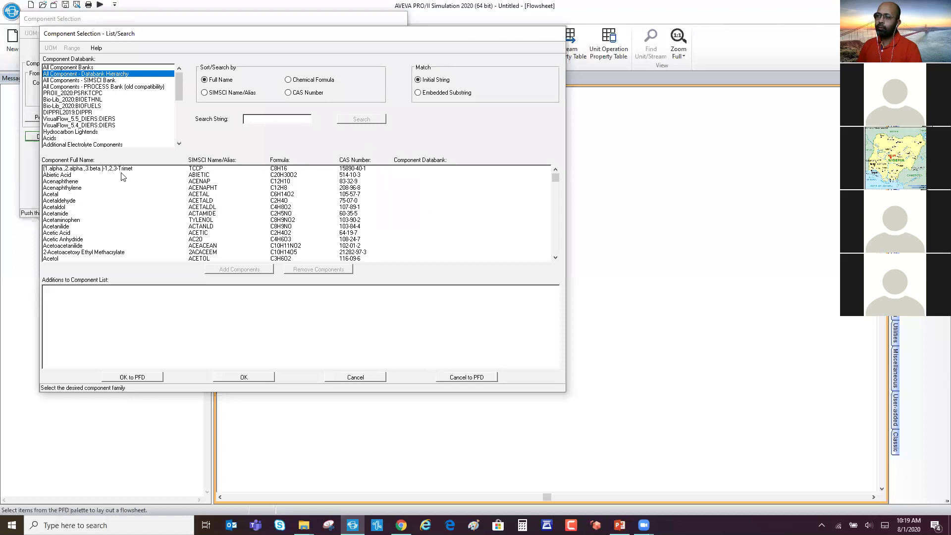
scroll(134, 213, "down", 3)
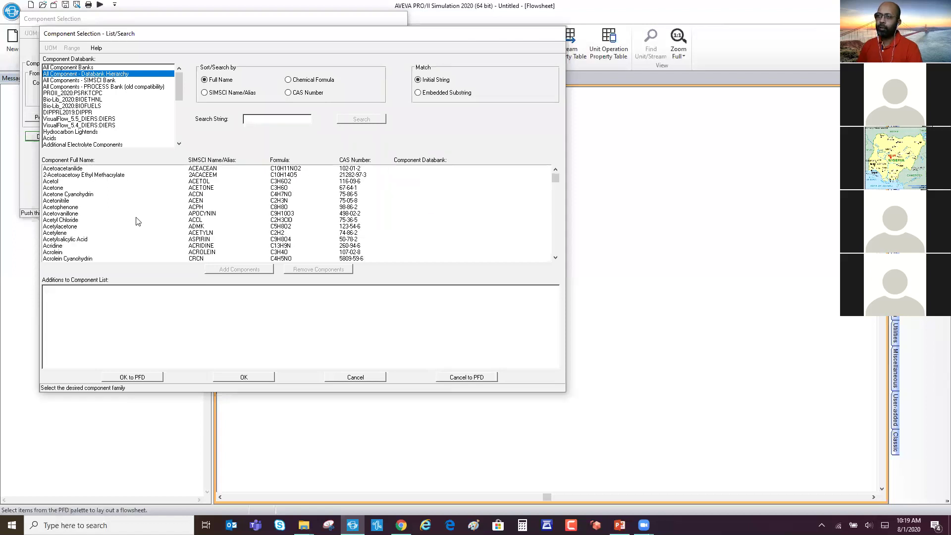
scroll(148, 215, "up", 3)
mouse_move(555, 177)
left_mouse_down()
mouse_move(555, 243)
mouse_move(552, 172)
left_mouse_up()
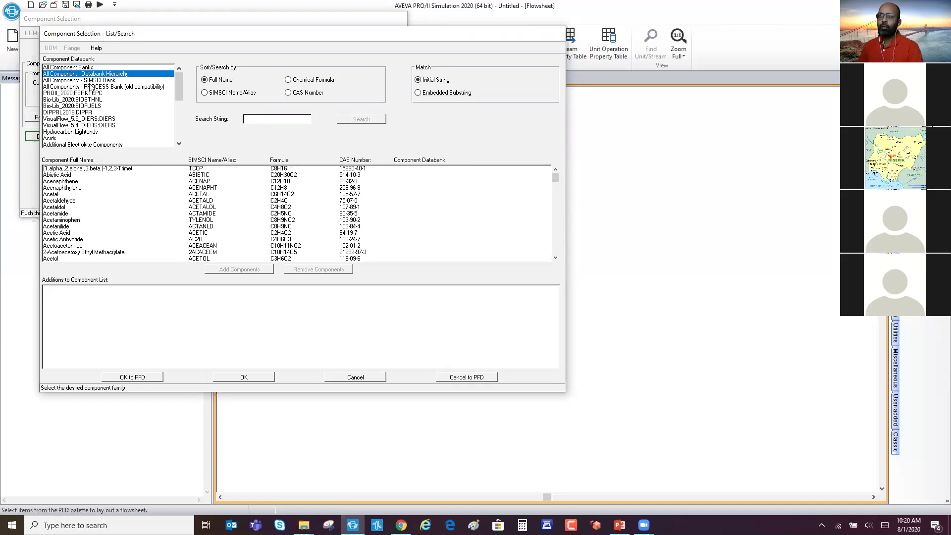
left_click(99, 81)
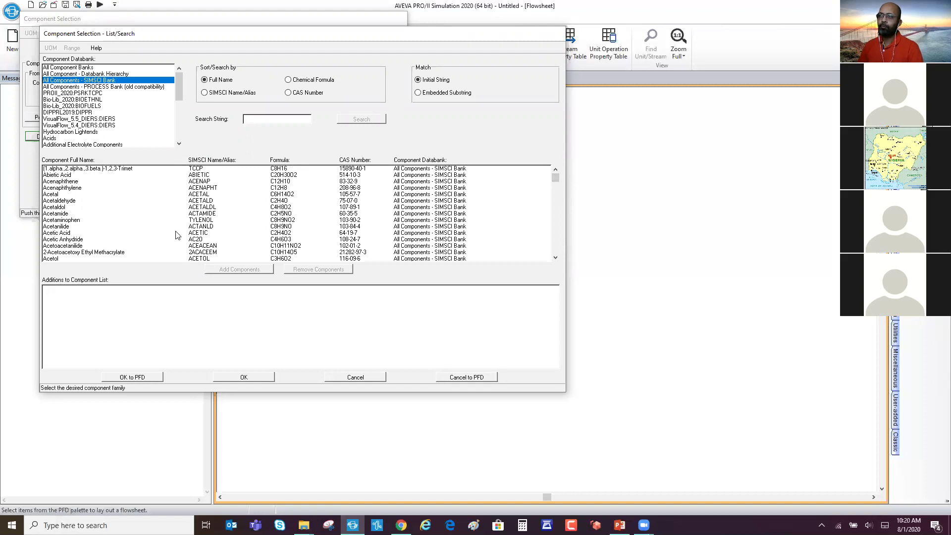
scroll(392, 252, "down", 3)
scroll(392, 253, "down", 4)
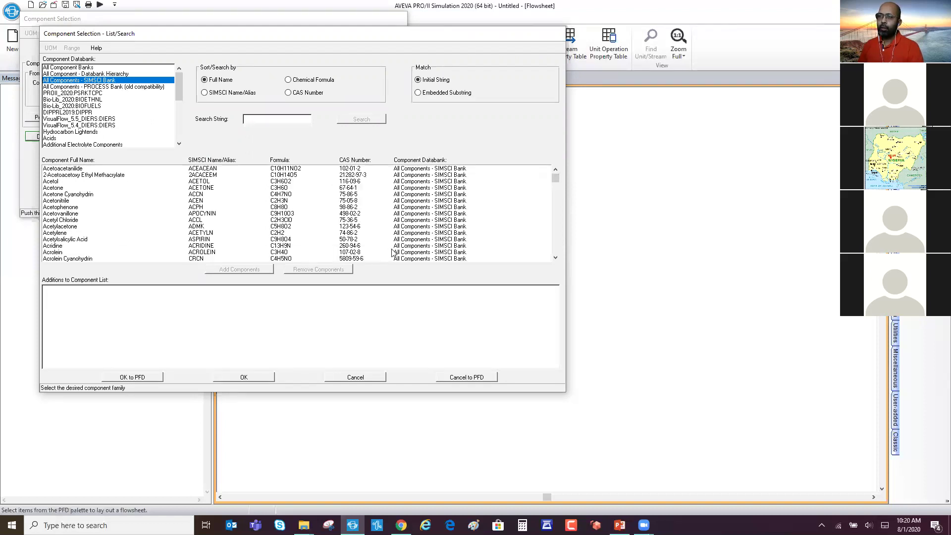
scroll(97, 218, "down", 1)
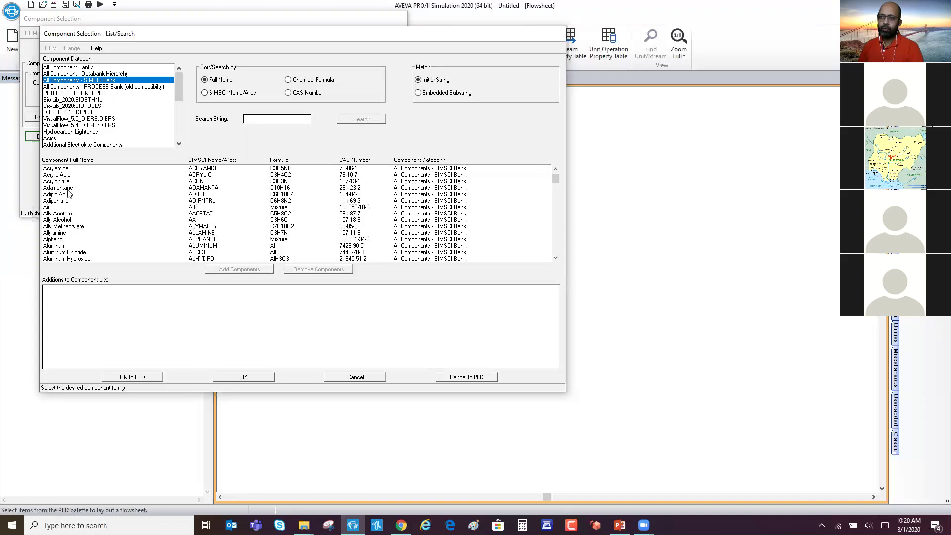
left_click(60, 201)
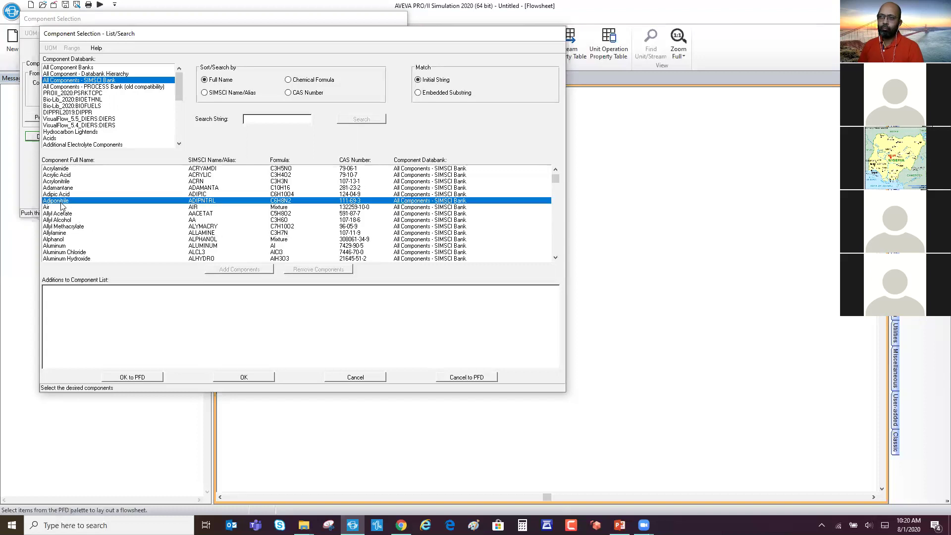
left_click(61, 253)
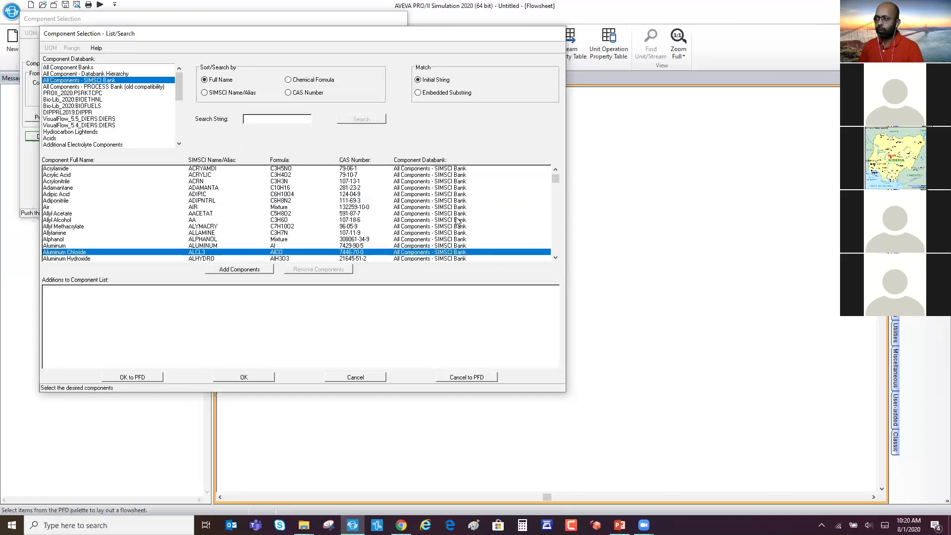
scroll(319, 204, "up", 4)
scroll(319, 204, "up", 5)
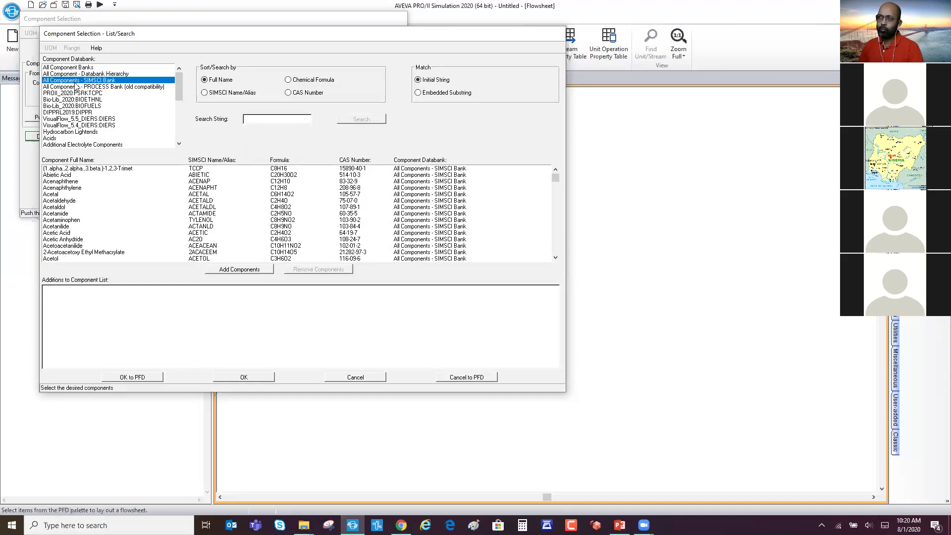
left_click(58, 193)
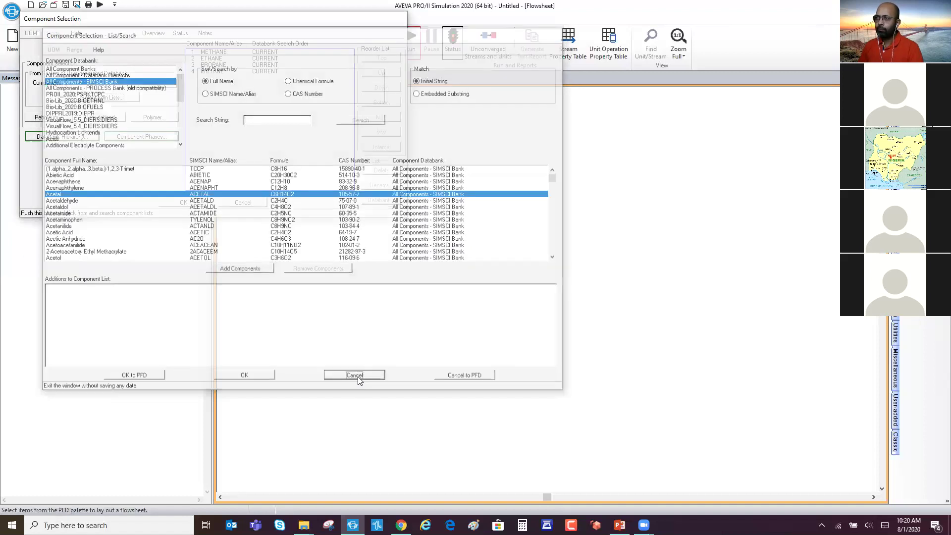
Step: Leave the databank search without adding anything and accept the component selection
left_click(357, 377)
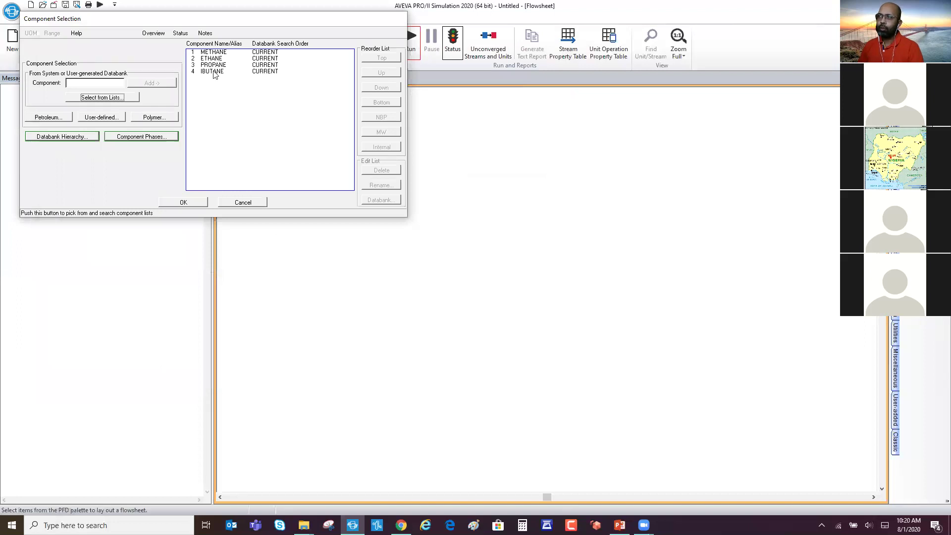
left_click(184, 202)
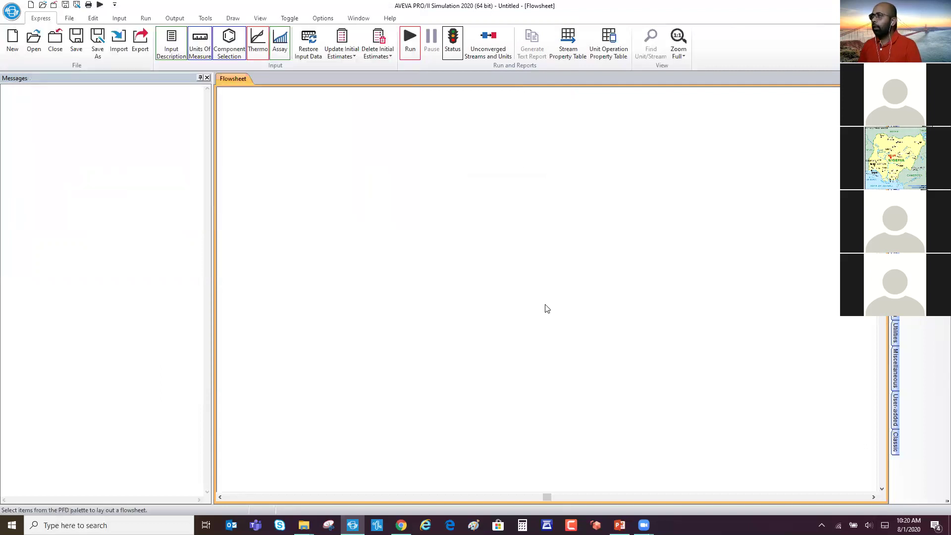
Step: Add Soave-Redlich-Kwong from the most commonly used methods as the thermodynamic system, review its property methods and accept the data
left_click(259, 44)
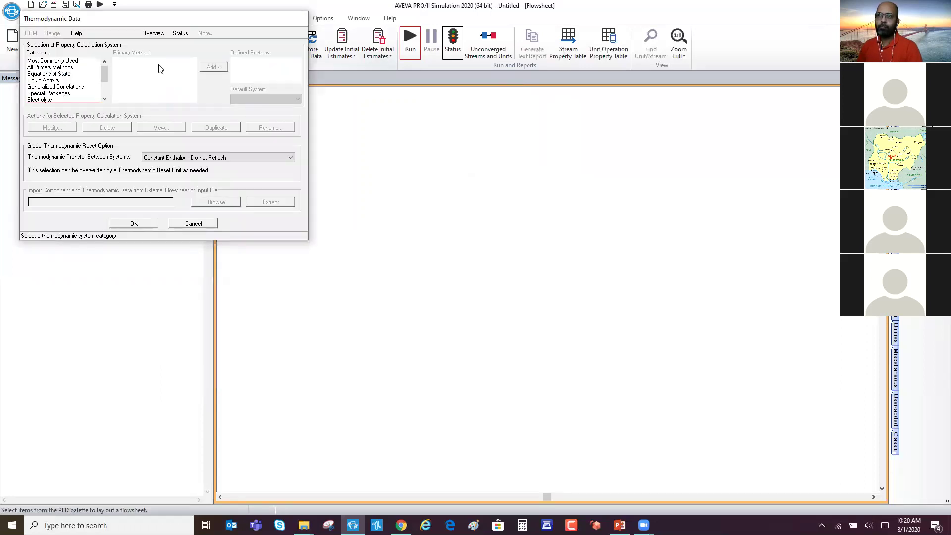
left_click(47, 61)
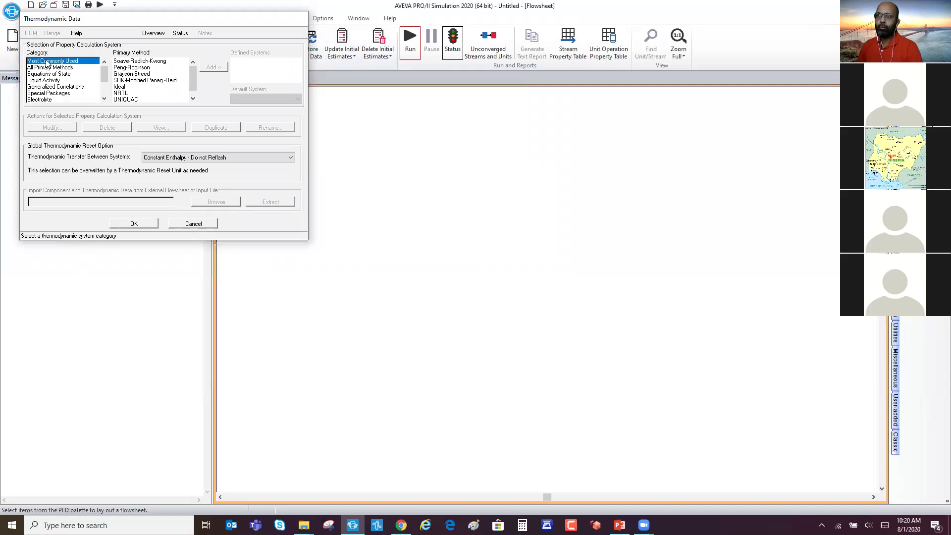
left_click(132, 62)
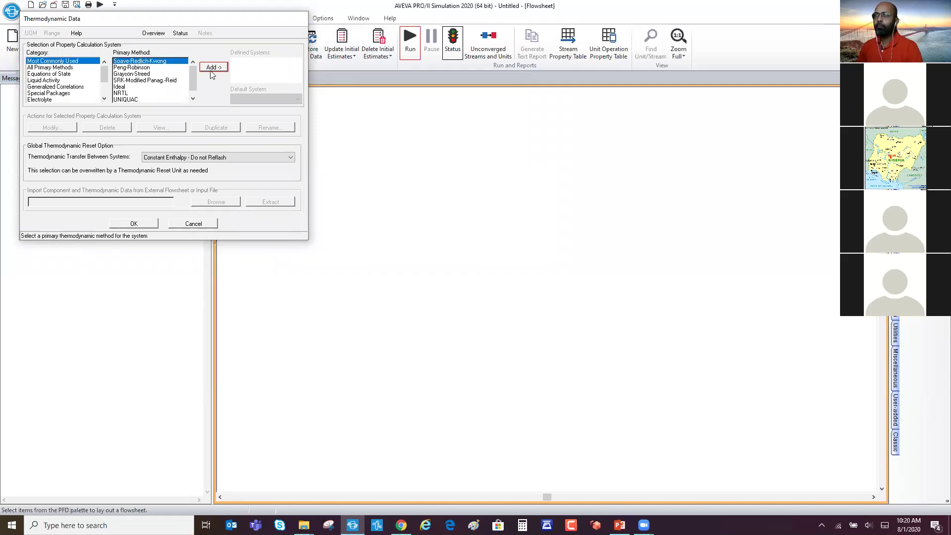
left_click(214, 70)
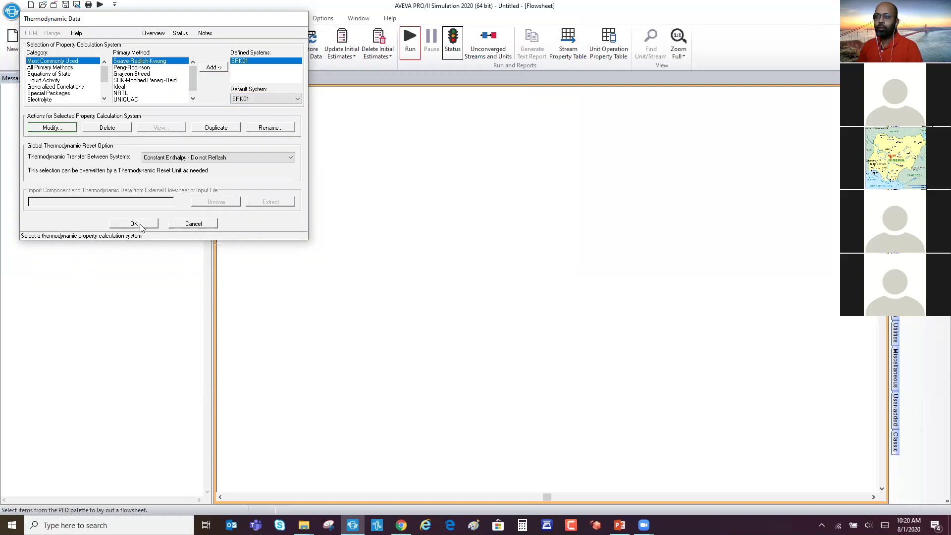
left_click(58, 128)
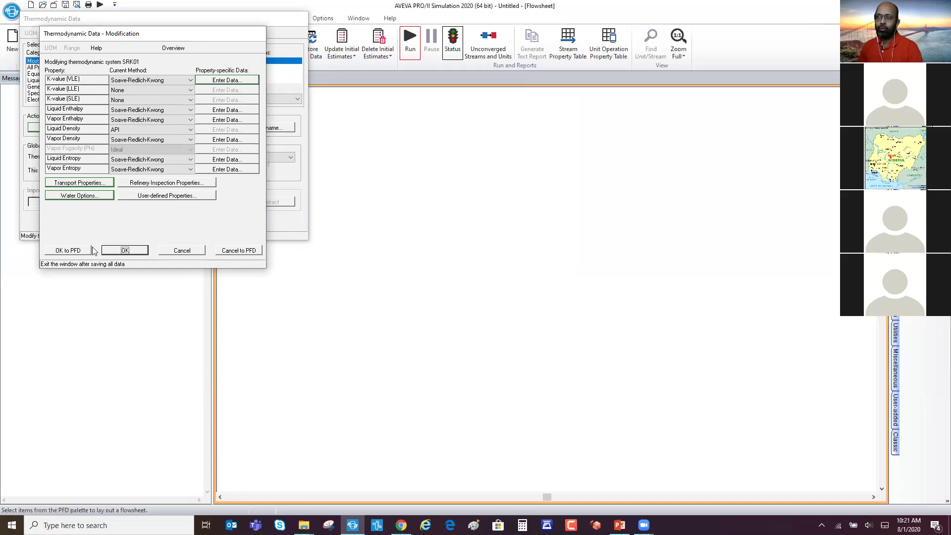
left_click(124, 250)
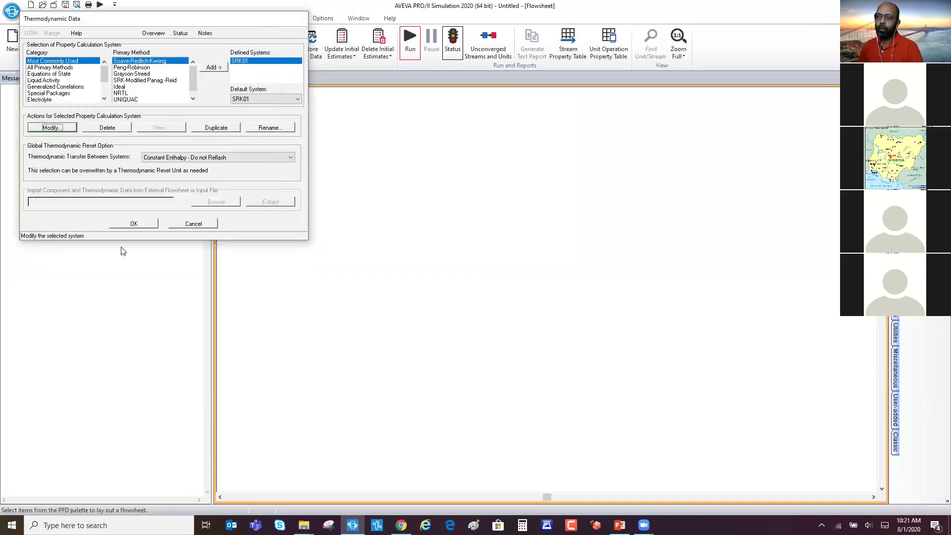
left_click(133, 224)
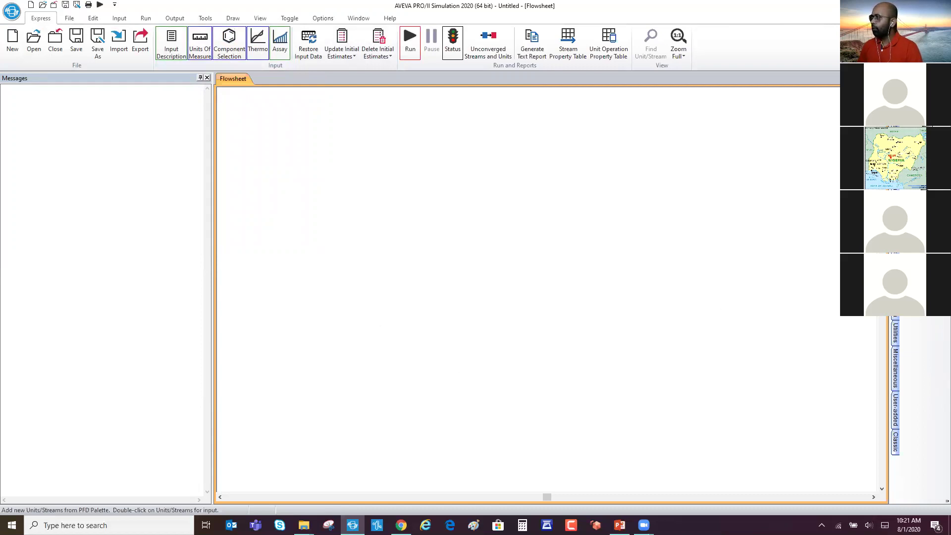
Step: Place a flash drum, a compressor above it, a pump below it, a valve beside the pump and a heat exchanger beyond the compressor
left_click(386, 272)
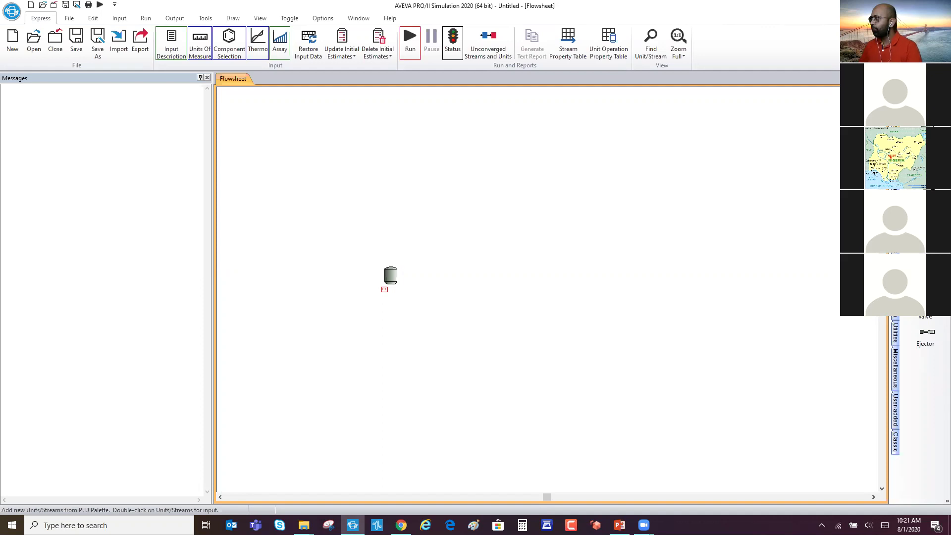
left_click(442, 222)
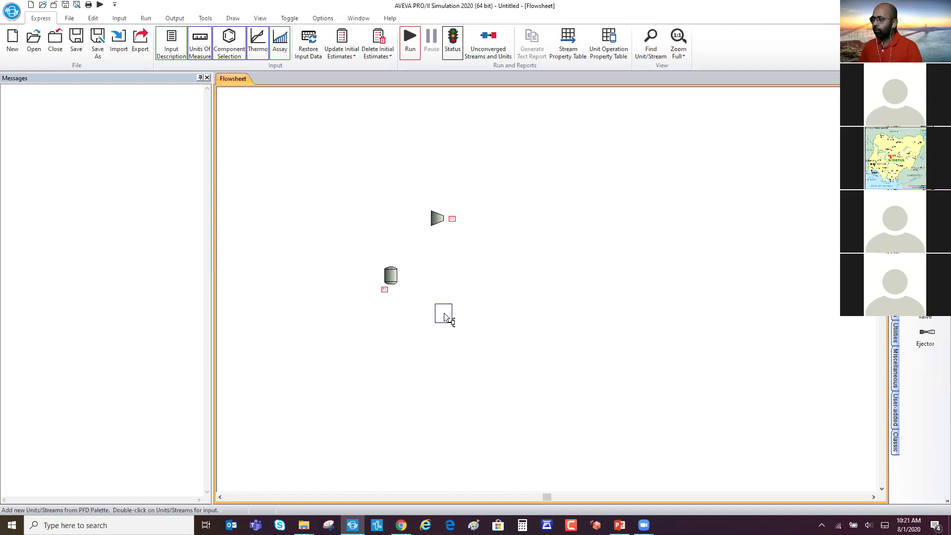
left_click(445, 317)
left_click(926, 331)
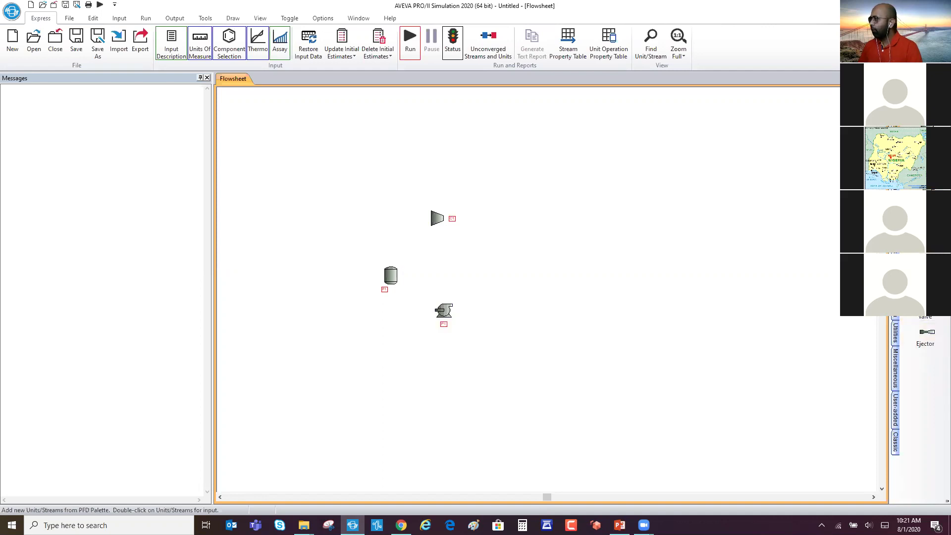
left_click(513, 308)
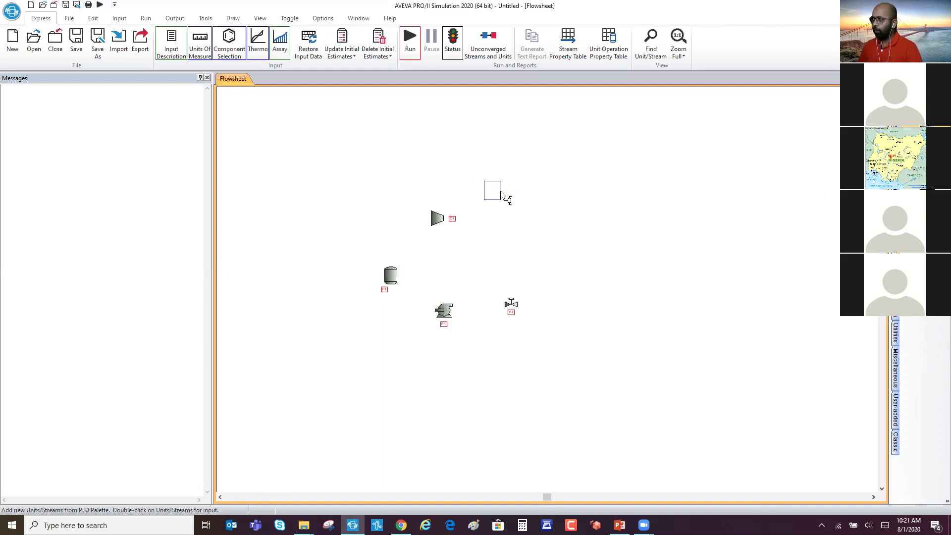
left_click(508, 194)
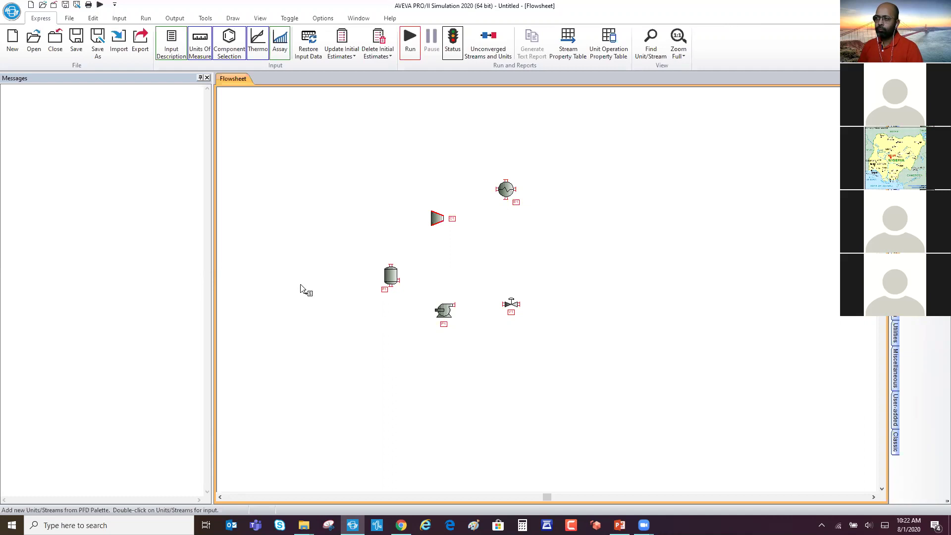
Step: Draw the feed stream into the flash drum and route its overhead through the compressor and heat exchanger to a product stream
mouse_move(299, 283)
left_mouse_down()
mouse_move(392, 367)
mouse_move(399, 329)
mouse_move(391, 282)
mouse_move(430, 220)
mouse_move(424, 293)
mouse_move(439, 312)
mouse_move(510, 307)
mouse_move(501, 165)
mouse_move(531, 186)
mouse_move(376, 270)
mouse_move(349, 307)
mouse_move(391, 280)
mouse_move(329, 288)
mouse_move(384, 281)
left_mouse_up()
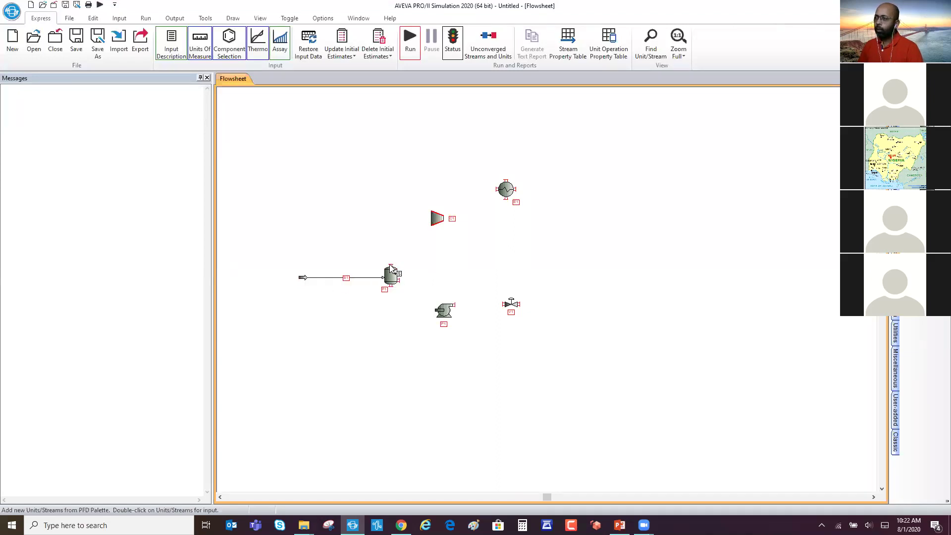
left_click_drag(393, 267, 430, 221)
left_click(496, 191)
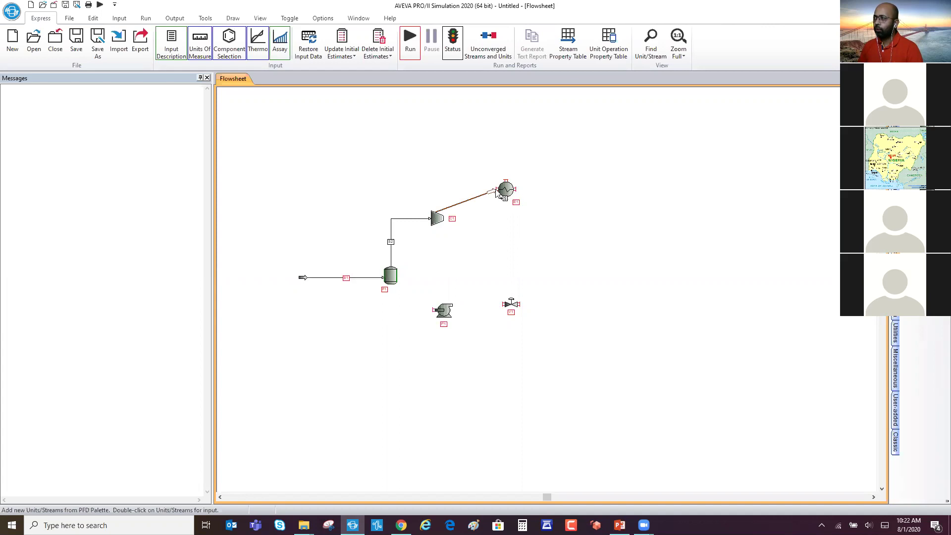
left_click(516, 190)
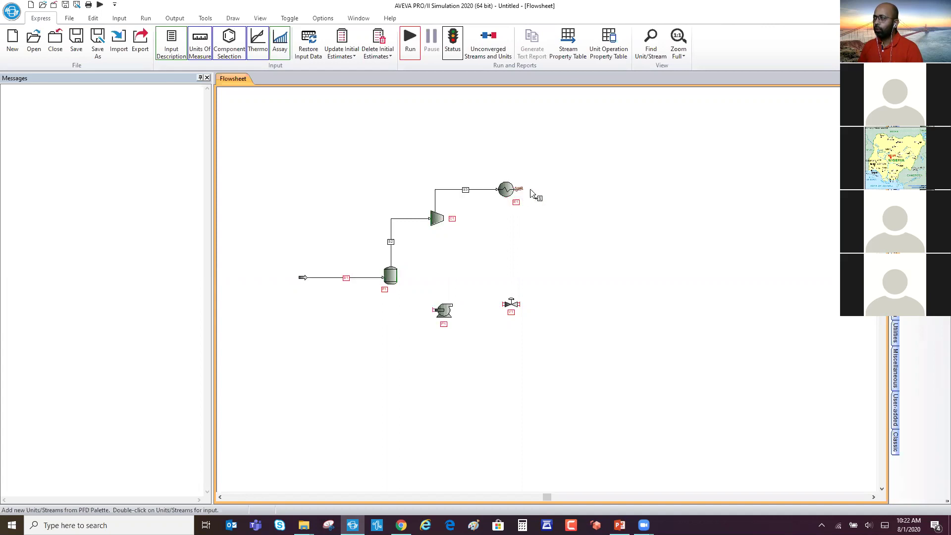
left_click(581, 192)
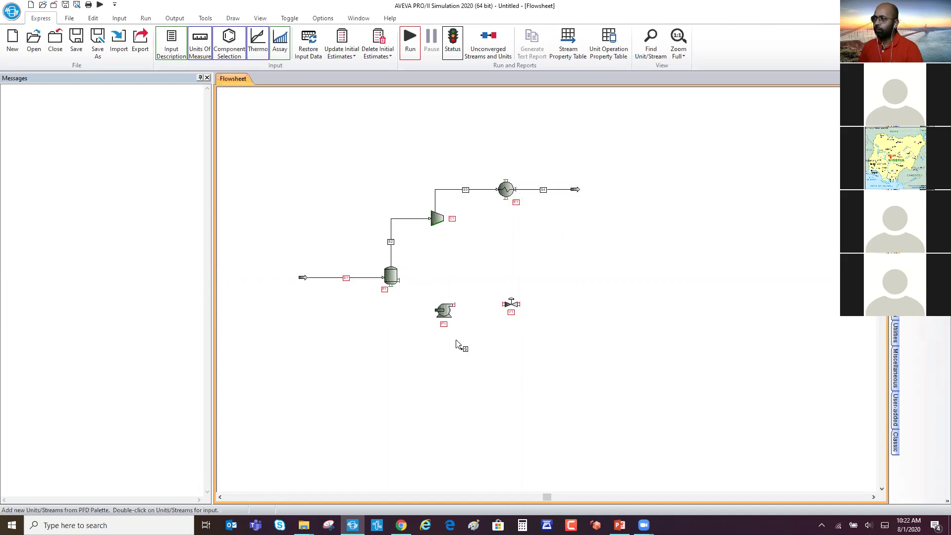
Step: Connect the flash drum's liquid outlet to the pump and valve, finish with a product stream and end stream drawing
left_click(401, 281)
left_click(434, 311)
left_click(454, 305)
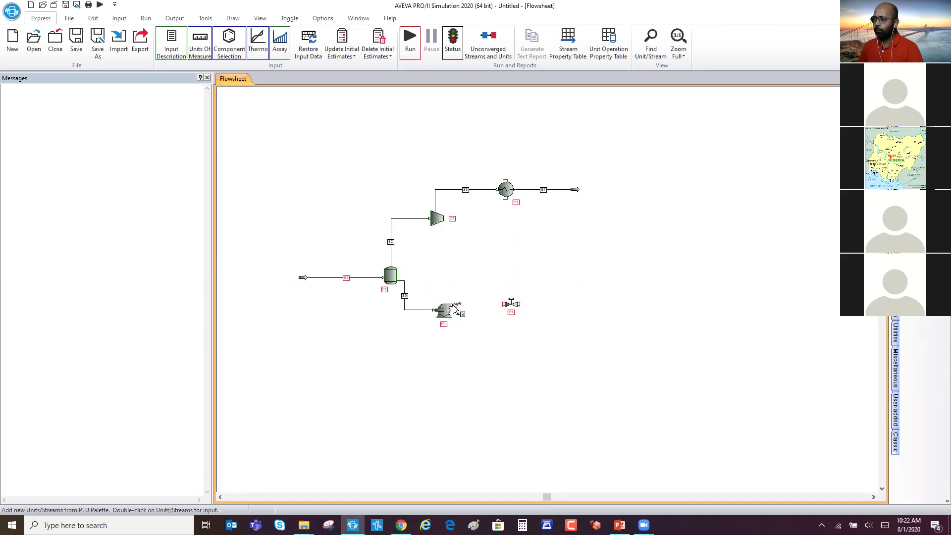
left_click(504, 305)
left_click(569, 304)
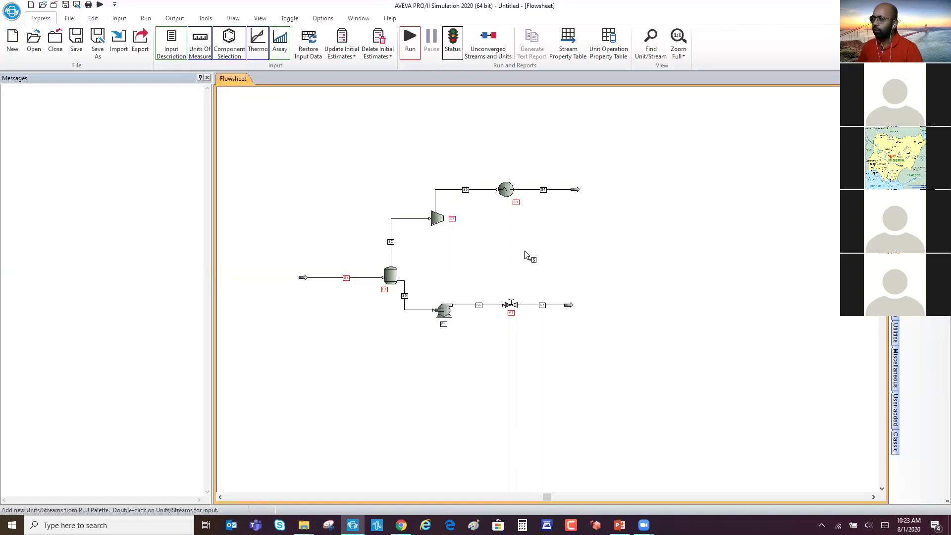
key("Escape")
Step: Try to run the simulation and review which streams and unit operations still need data
left_click(676, 40)
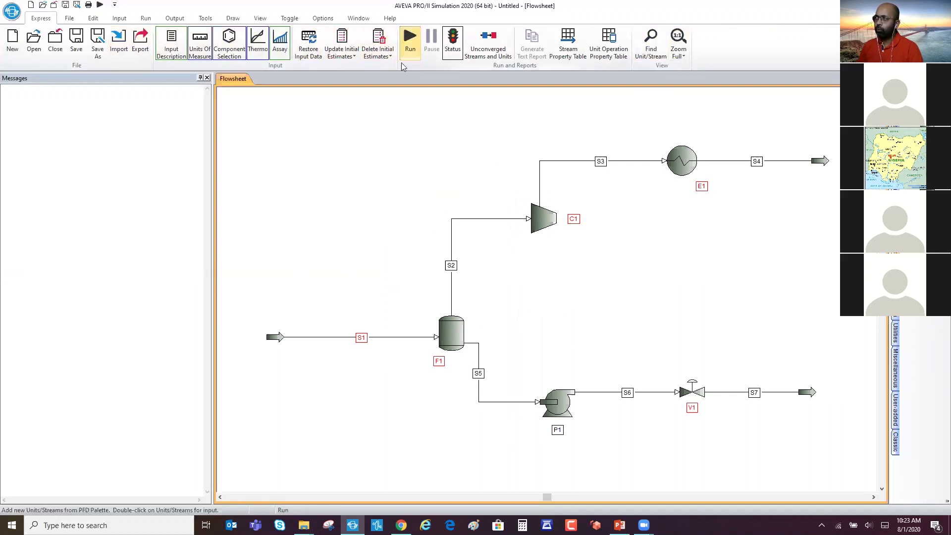
left_click(411, 44)
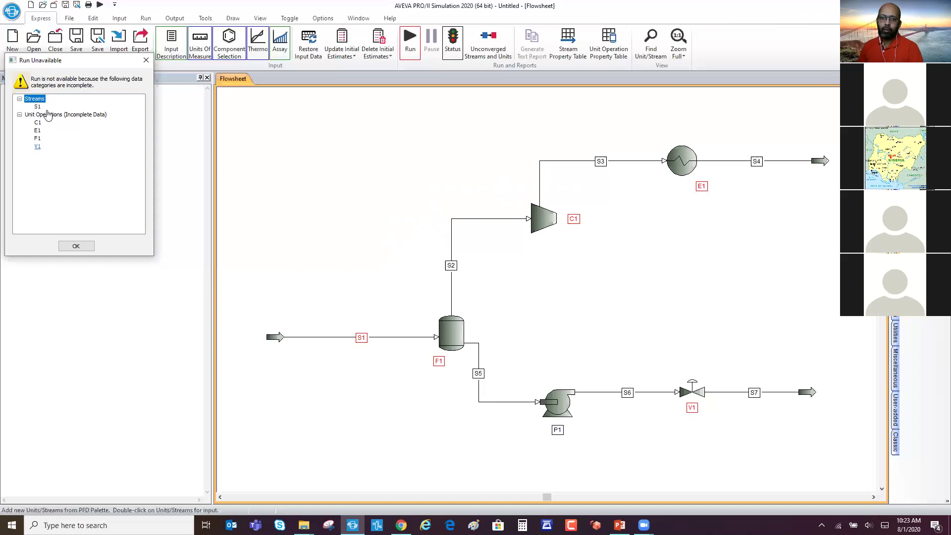
left_click(76, 246)
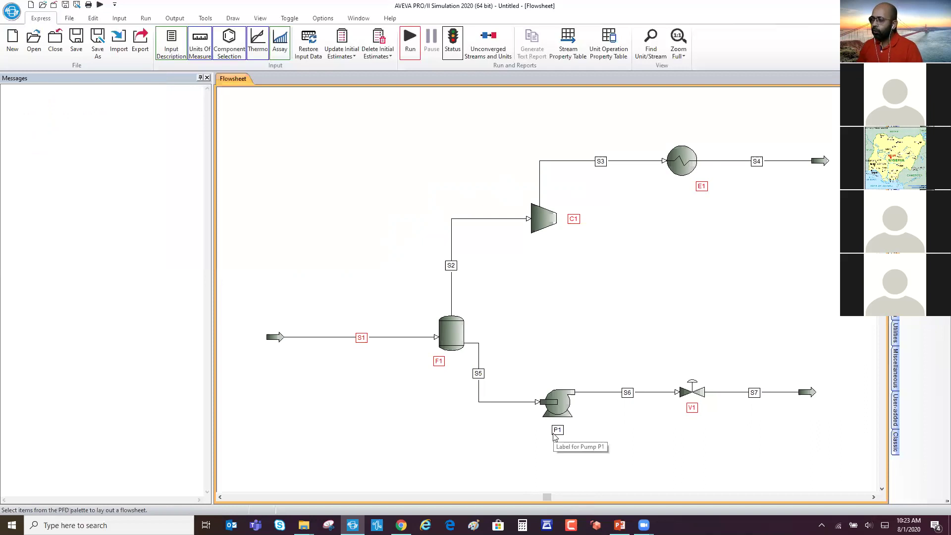
Step: Examine the performance specification and efficiency options of pump P1 and leave them without changes
left_click(562, 406)
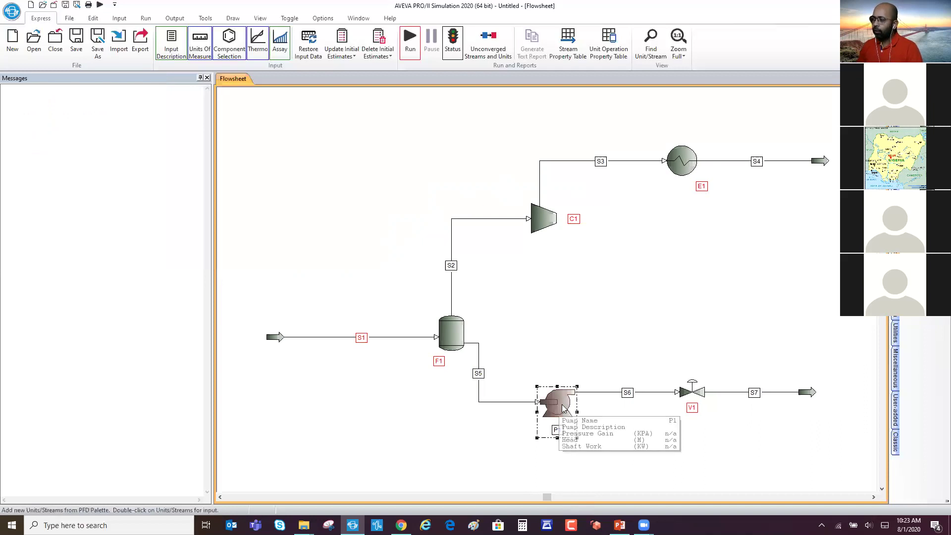
double_click(562, 406)
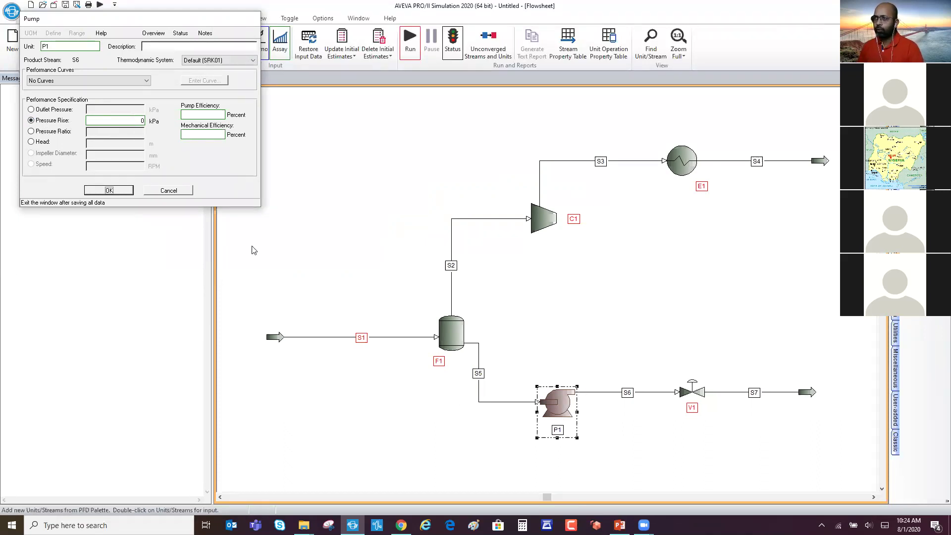
left_click(173, 192)
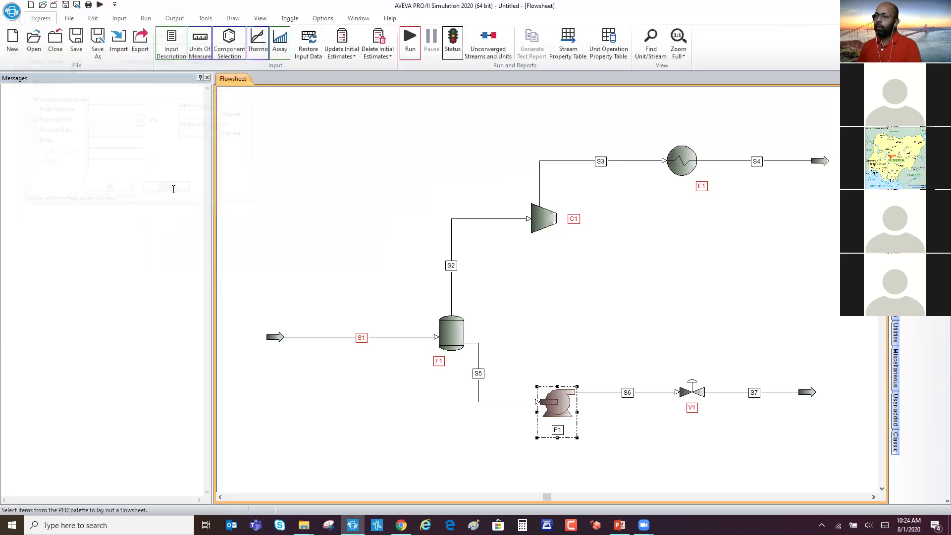
left_click(298, 219)
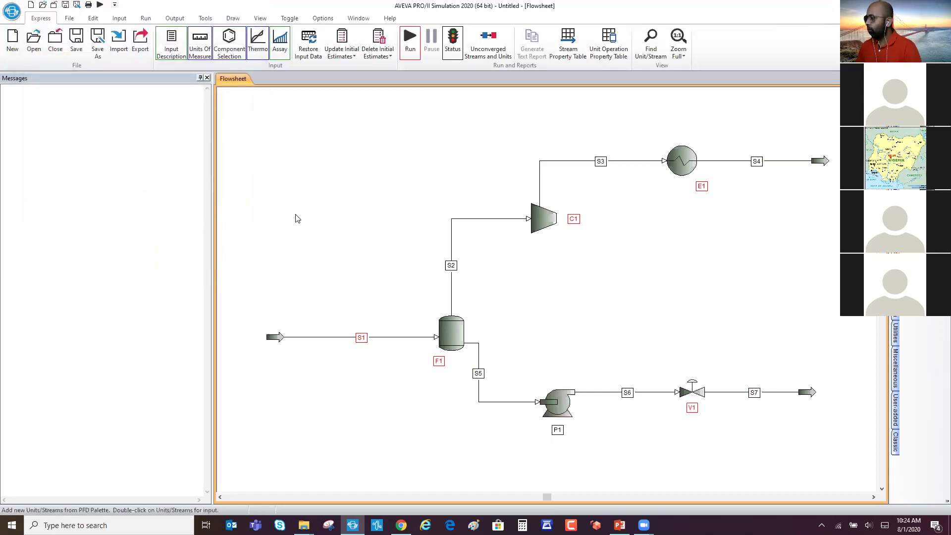
Step: Specify feed stream S1 as composition defined with a total fluid flowrate of 100 kg-mol/hr
double_click(326, 340)
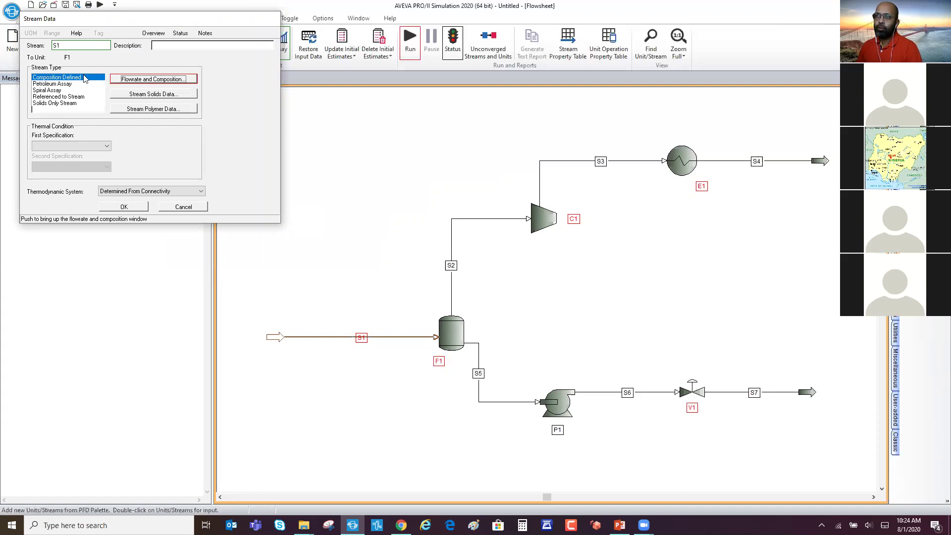
left_click(155, 80)
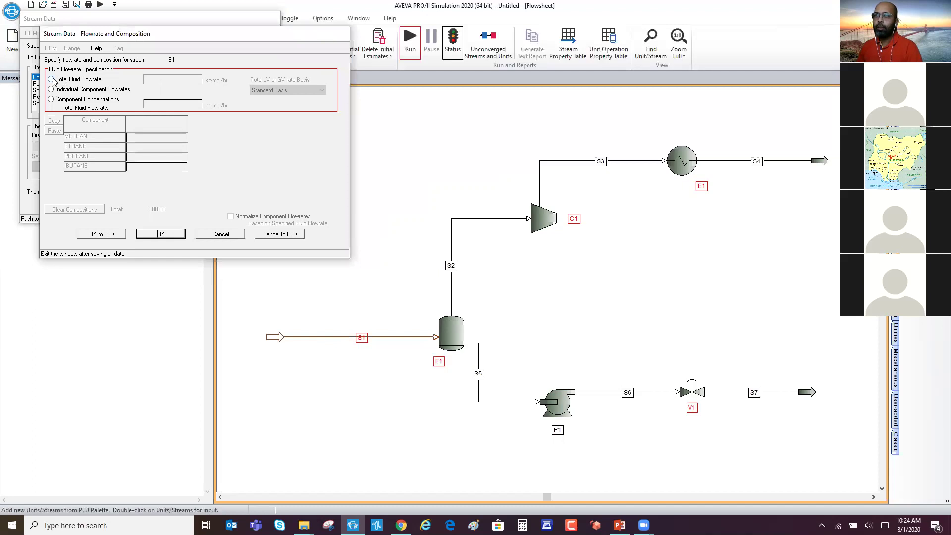
left_click(51, 79)
left_click(171, 78)
type("100")
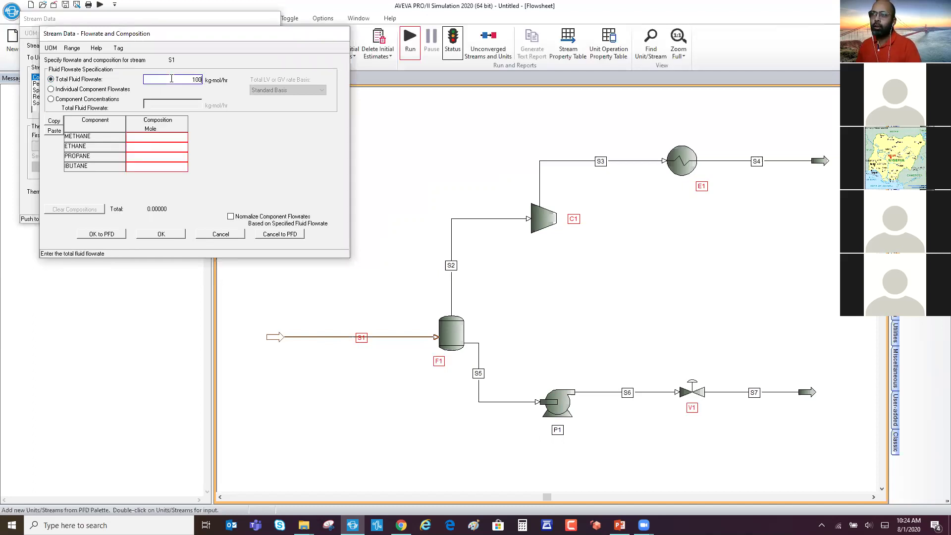
Step: Set S1's mole composition to METHANE 0.3, ETHANE 0.2, PROPANE 0.1 and IBUTANE 0.4, and accept it
left_click(170, 139)
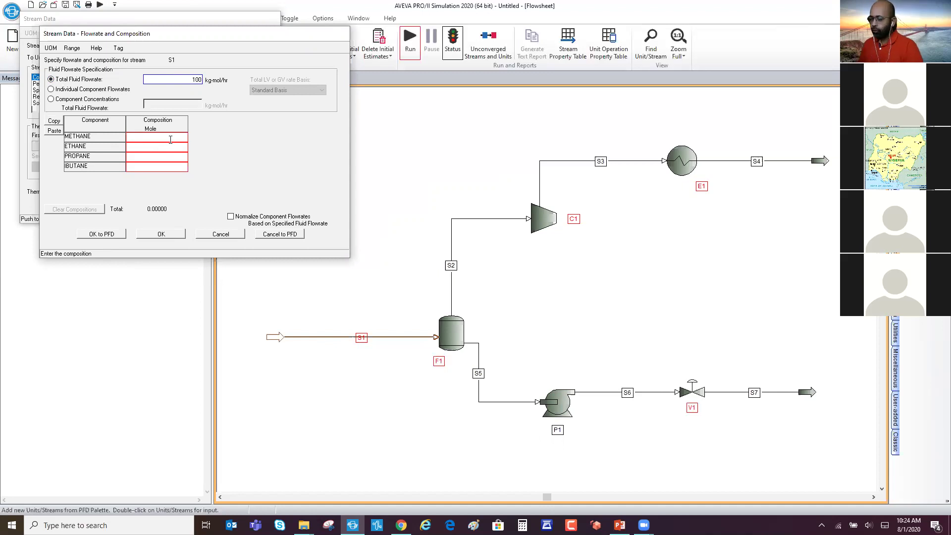
type("0.3")
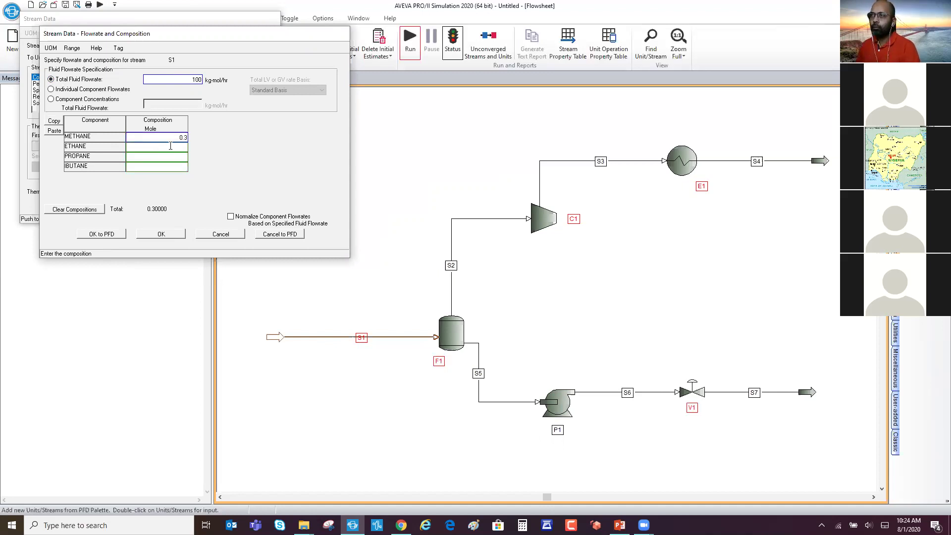
type("0.2")
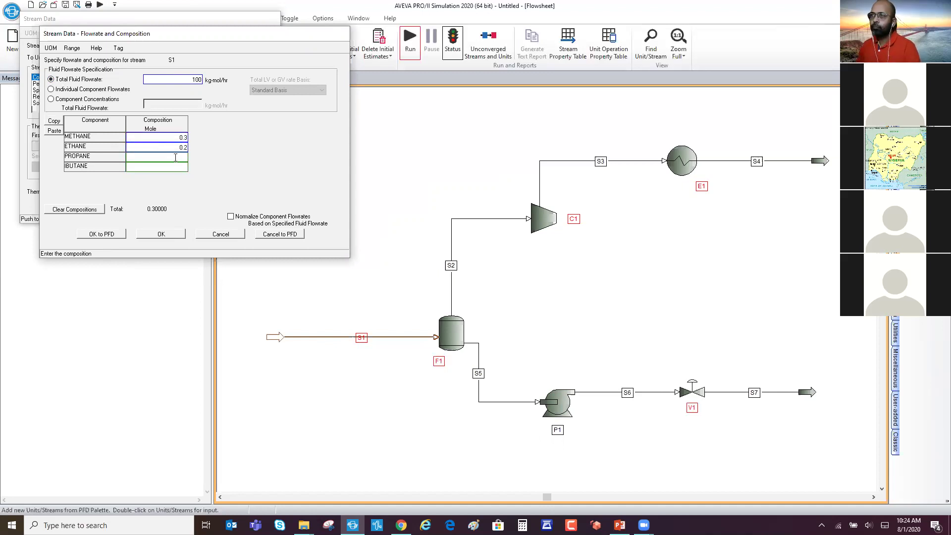
type("0.1")
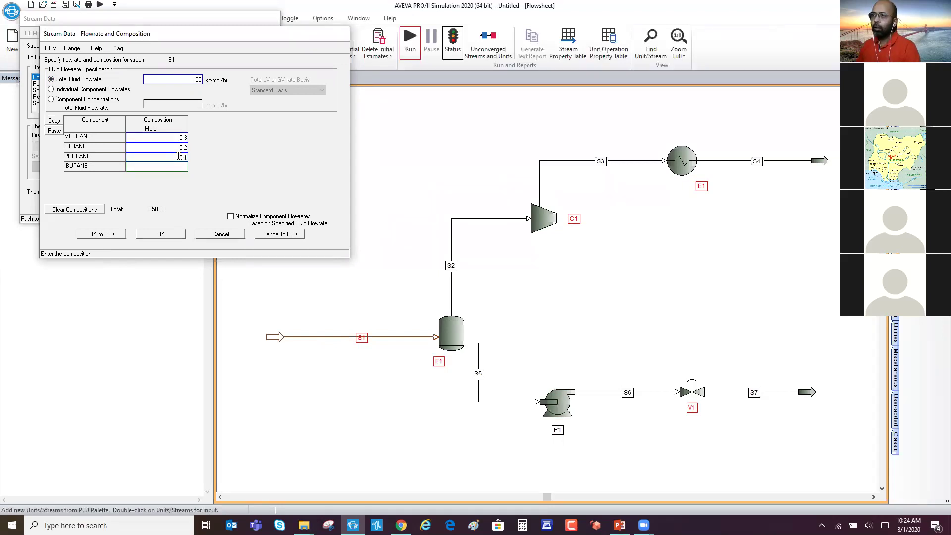
type("0.4")
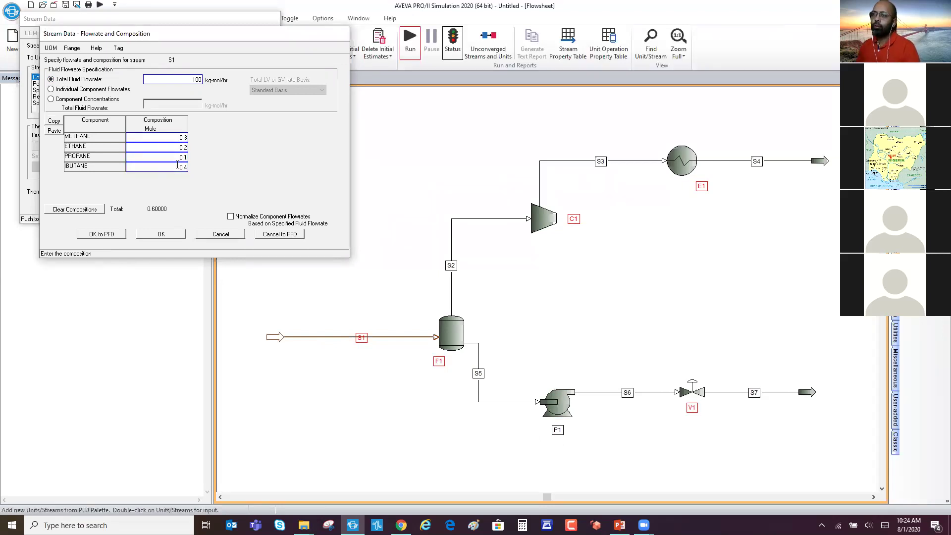
left_click(172, 233)
Step: Set S1's thermal condition to a temperature of 25 C and a pressure of 300 kPa, and accept the stream data
left_click(89, 147)
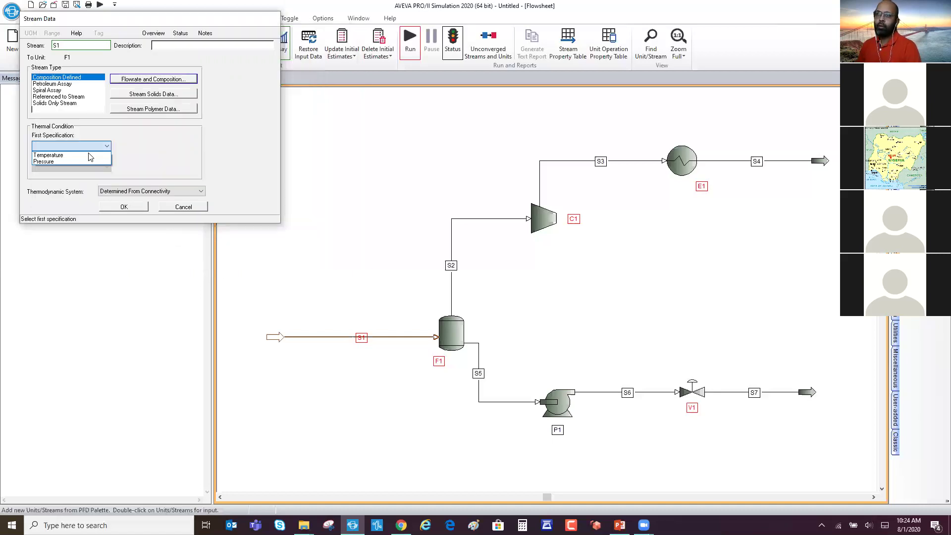
left_click(90, 155)
type("25")
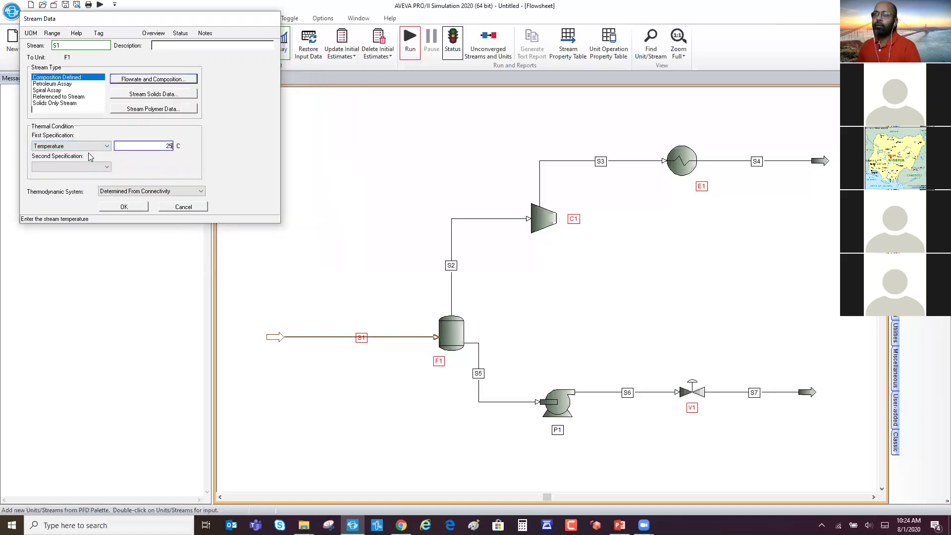
left_click(86, 167)
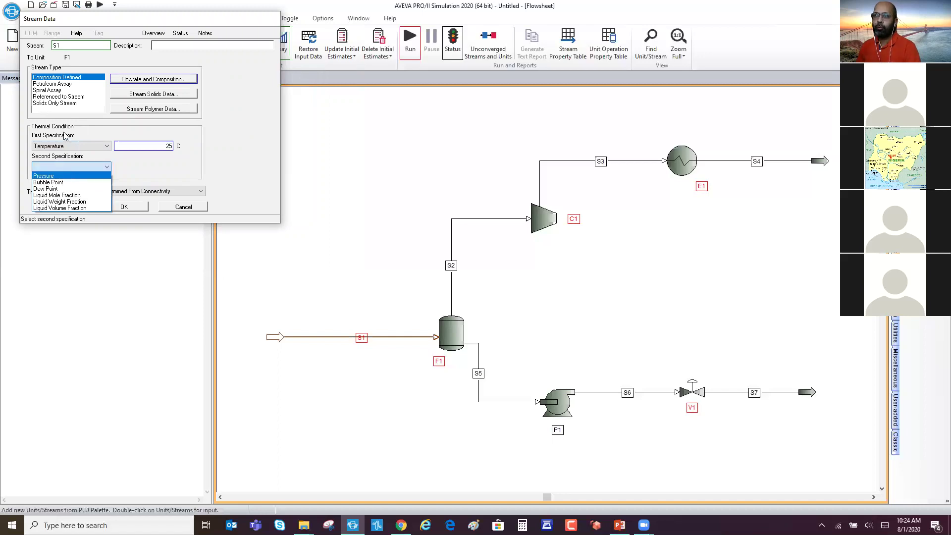
left_click(57, 176)
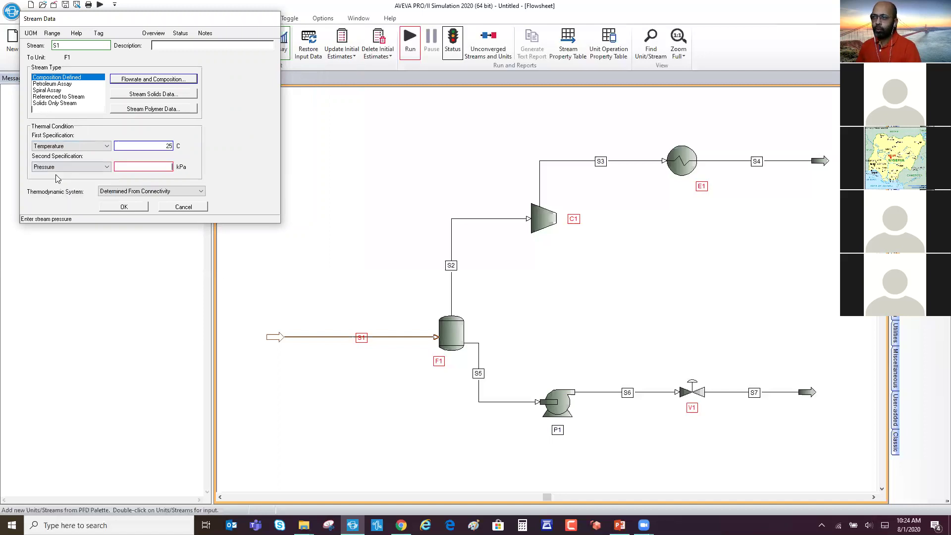
type("300")
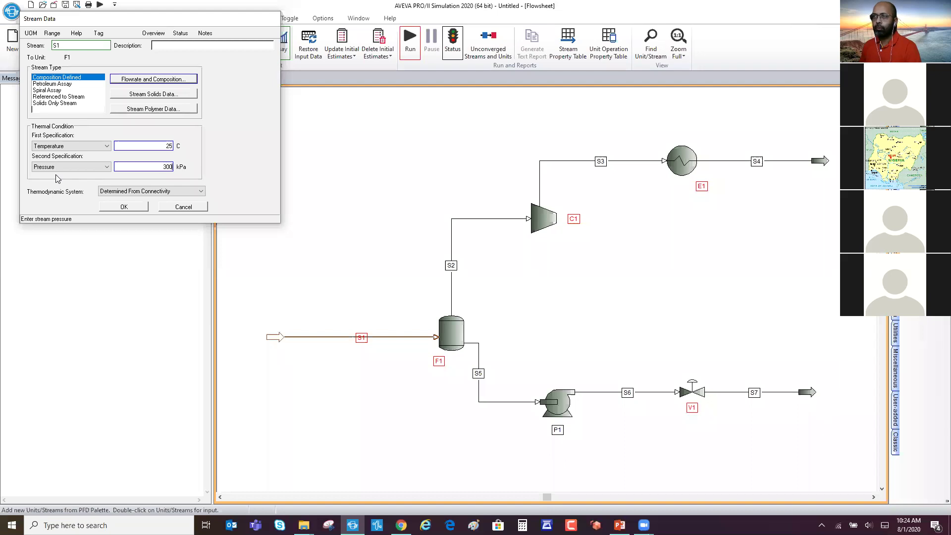
left_click(130, 207)
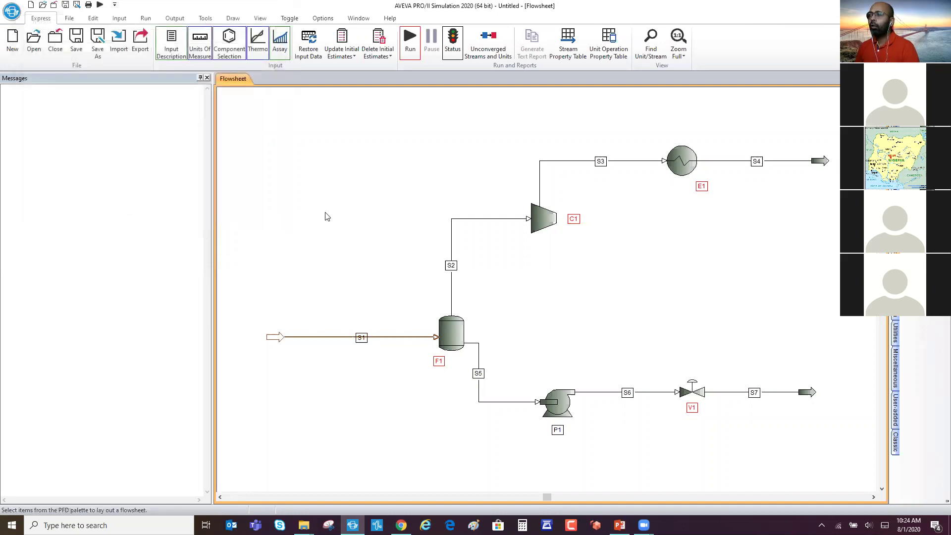
Step: Set flash drum F1's second specification to a unit specification of Duty and accept the flash drum data
double_click(450, 337)
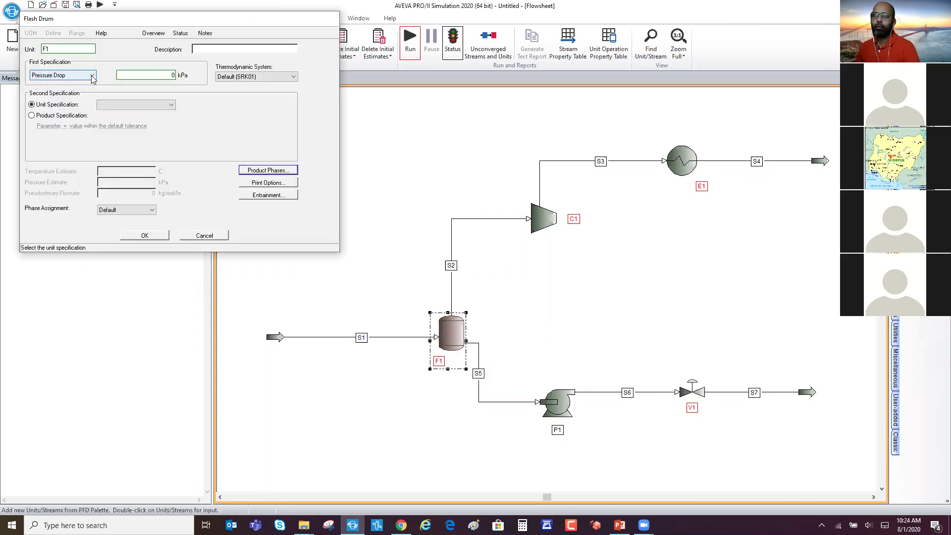
left_click(155, 104)
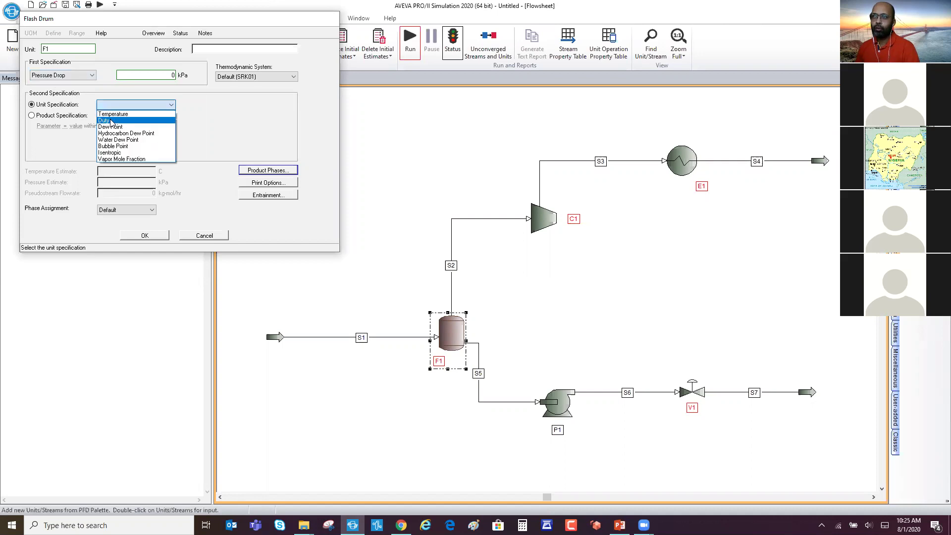
left_click(110, 121)
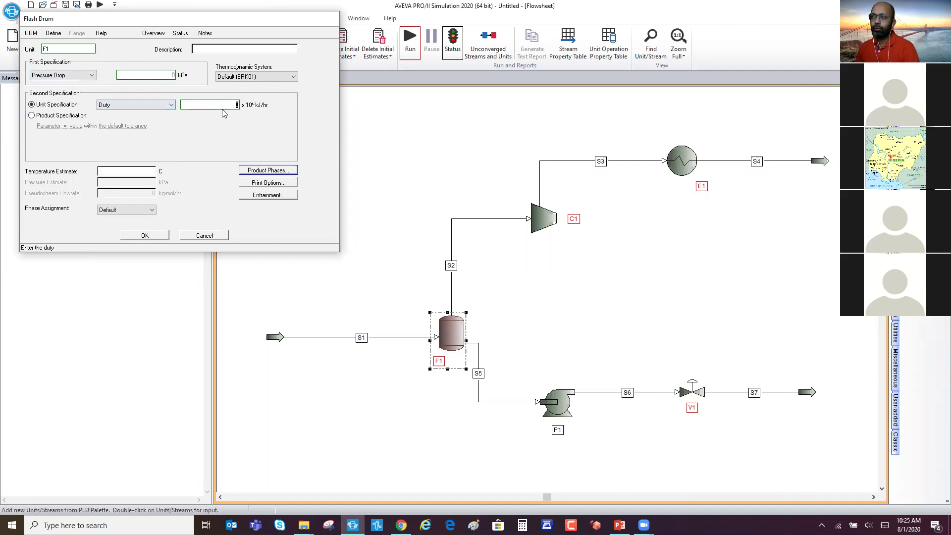
left_click(144, 235)
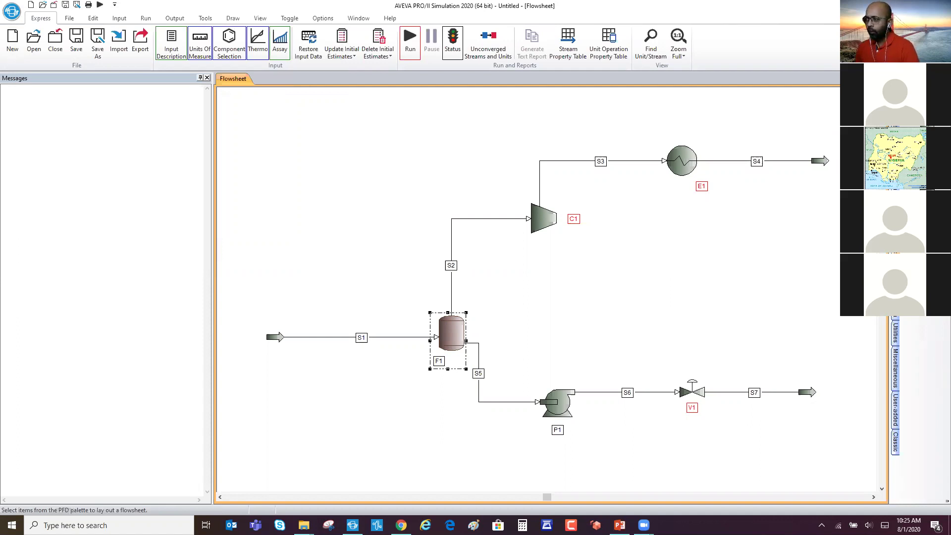
left_click(528, 271)
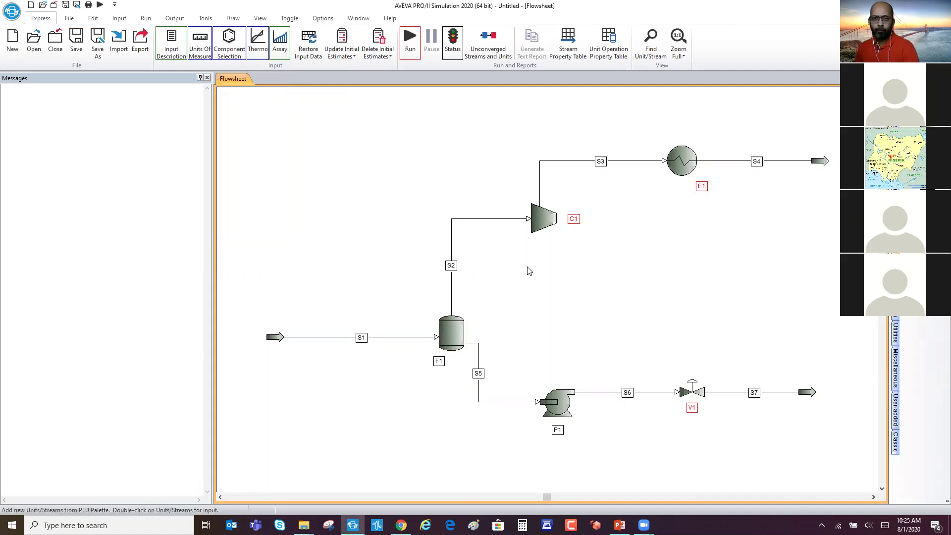
Step: Set compressor C1's pressure, work or head specification to a Pressure Ratio of 4
double_click(545, 220)
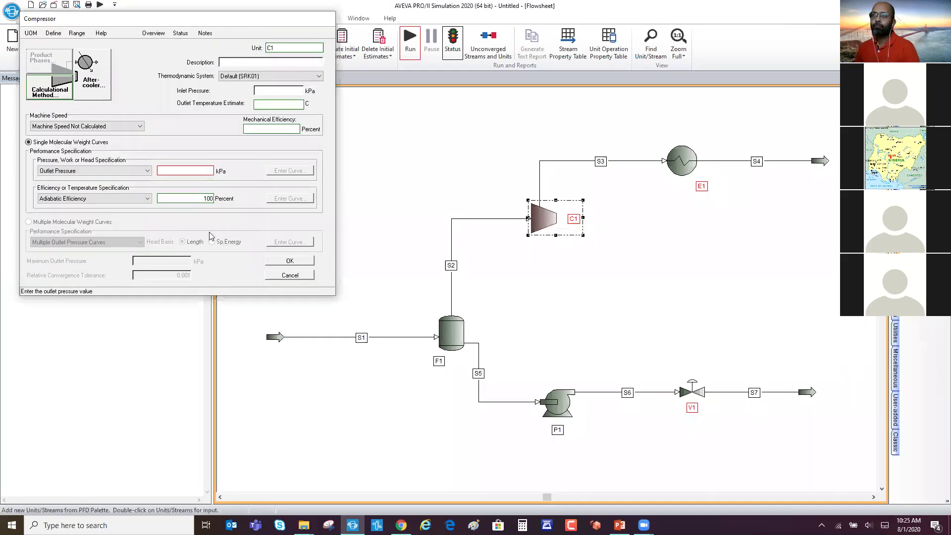
left_click(148, 172)
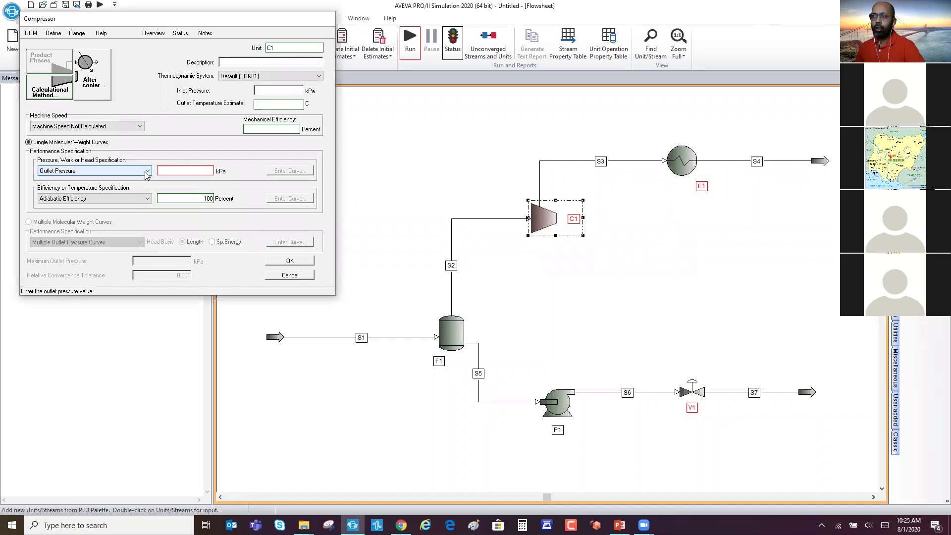
left_click(148, 172)
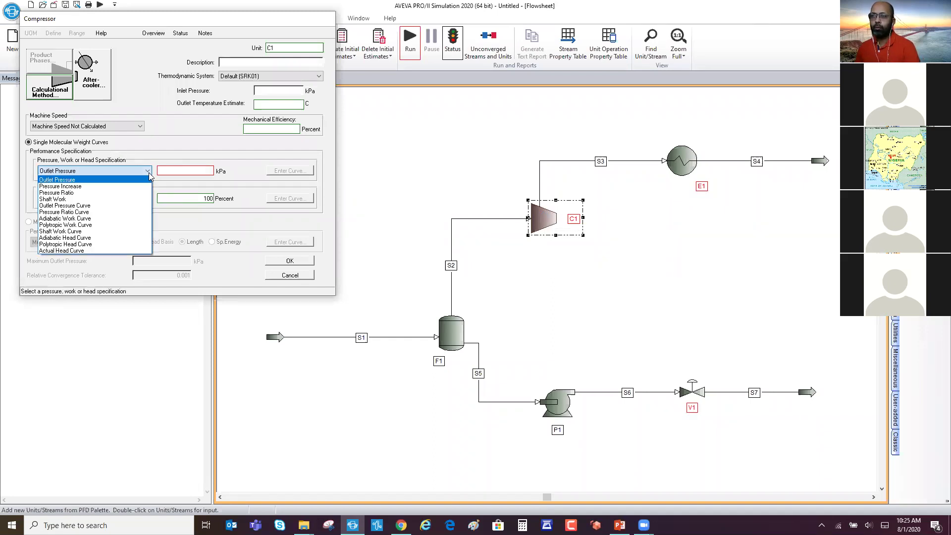
left_click(74, 193)
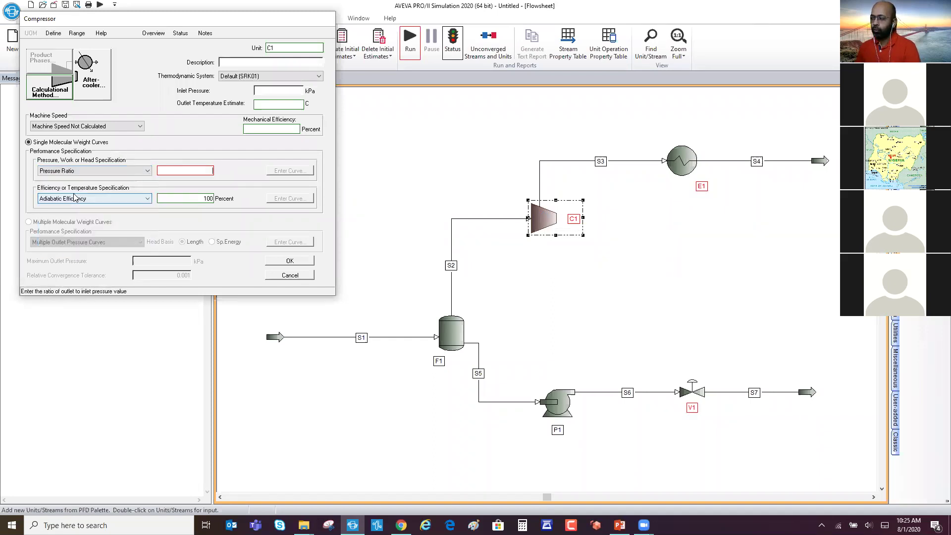
type("4")
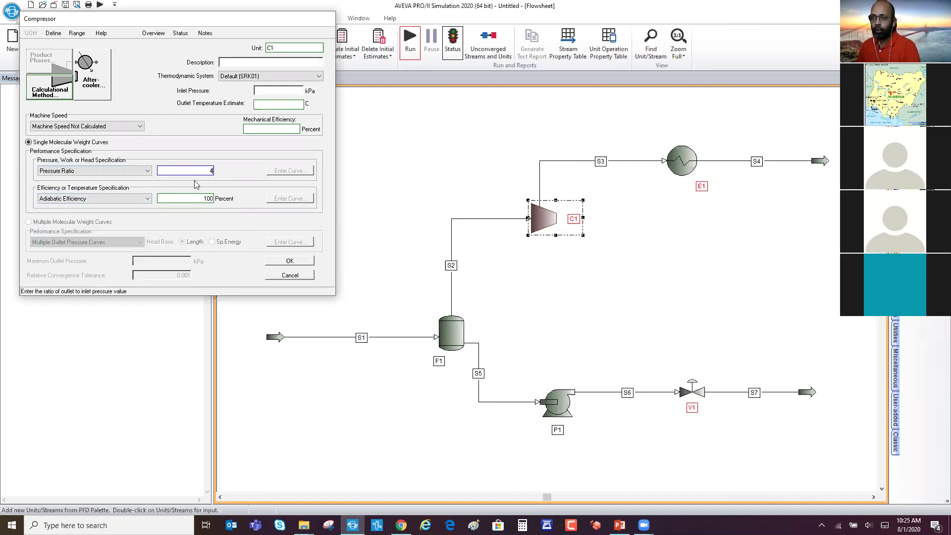
Step: Set compressor C1's adiabatic efficiency to 70 percent and accept the compressor data
left_click(108, 198)
left_click(107, 198)
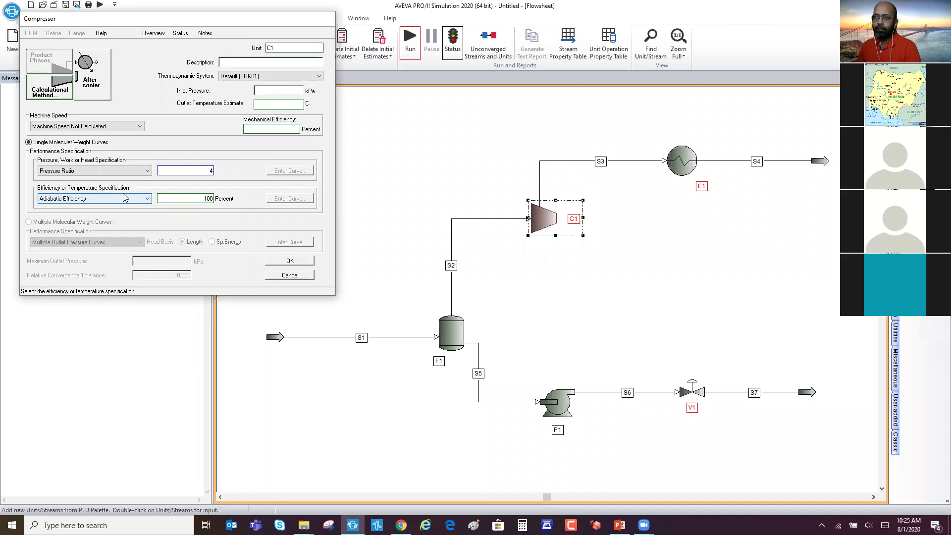
left_click(209, 200)
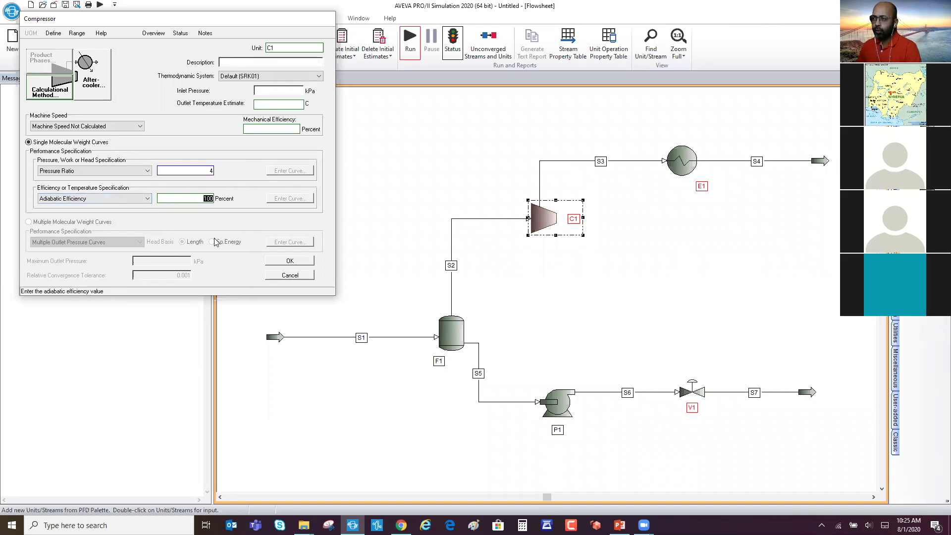
type("70")
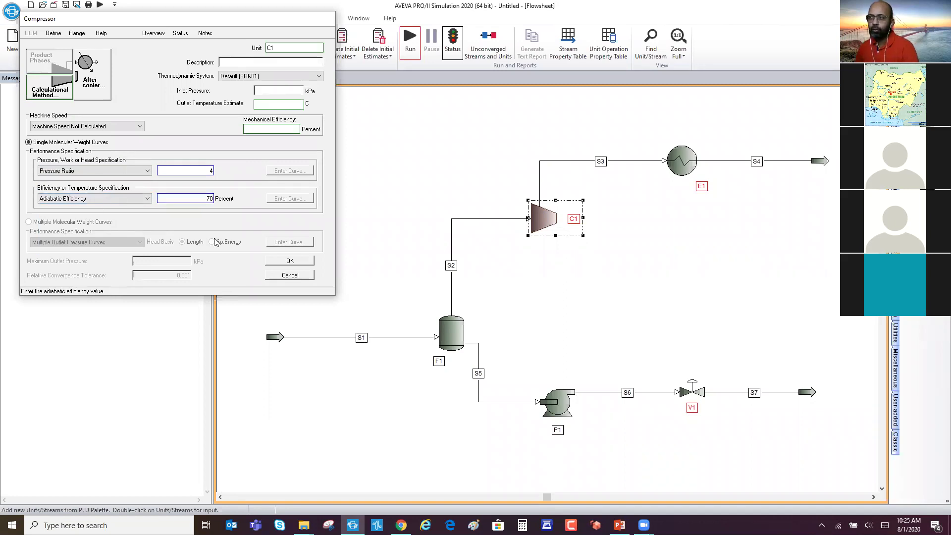
left_click(294, 263)
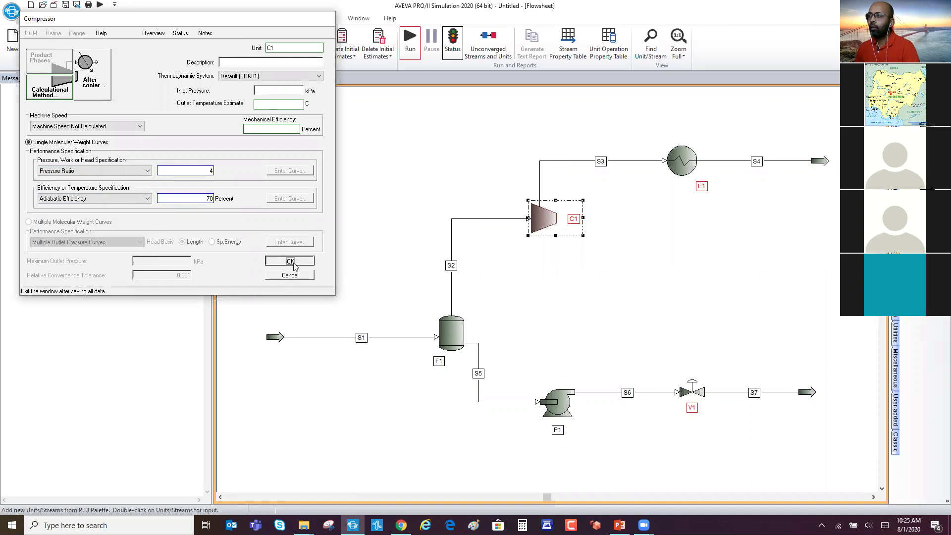
Step: Specify heat exchanger E1 with a Hot Product Temperature of 25 C and accept the exchanger data
left_click(684, 170)
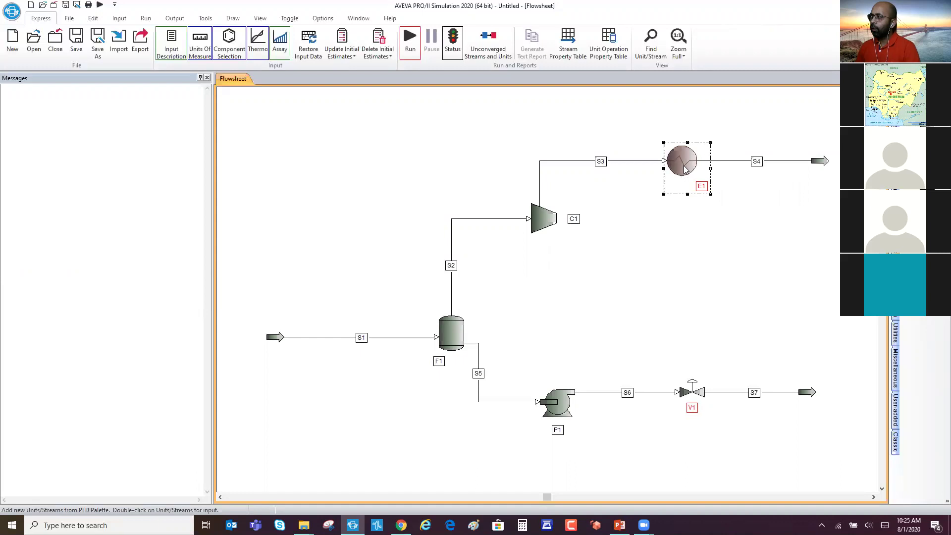
double_click(684, 170)
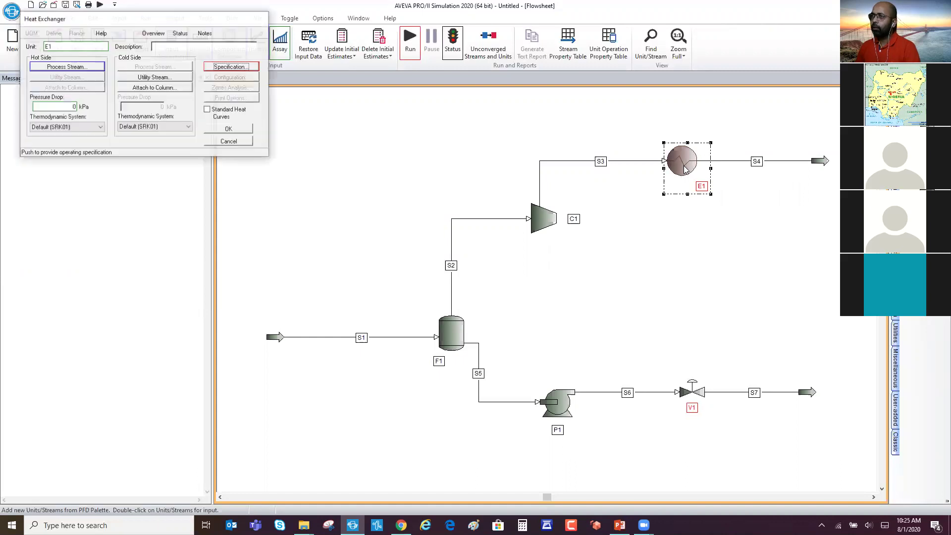
left_click(235, 68)
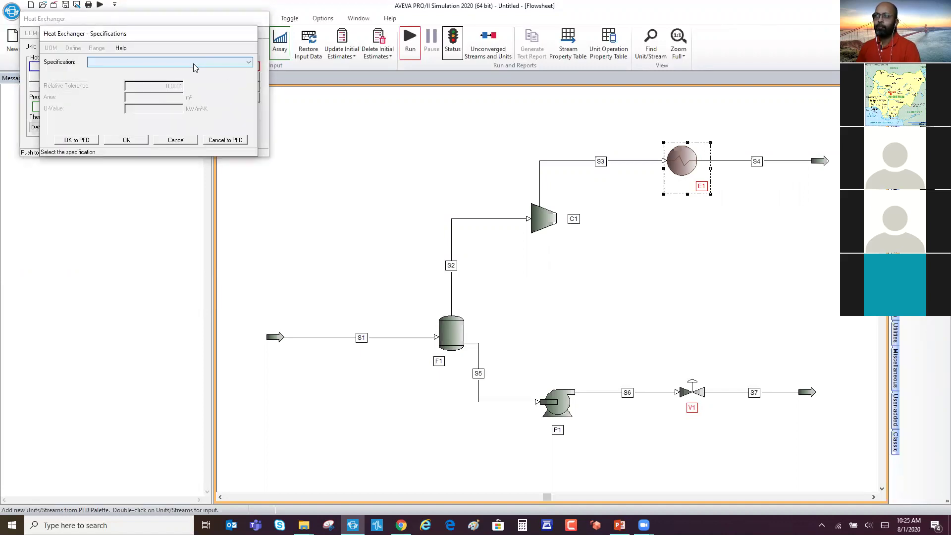
left_click(194, 65)
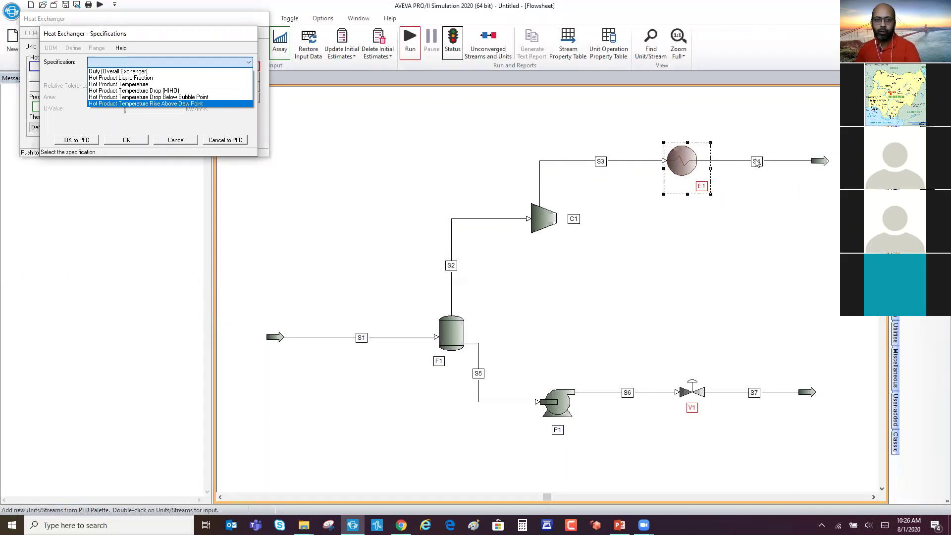
left_click(146, 85)
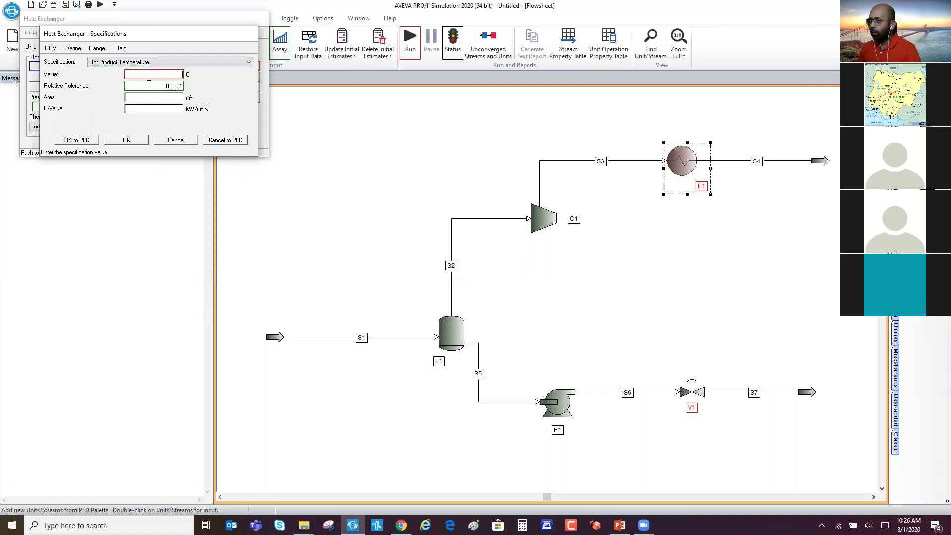
type("25")
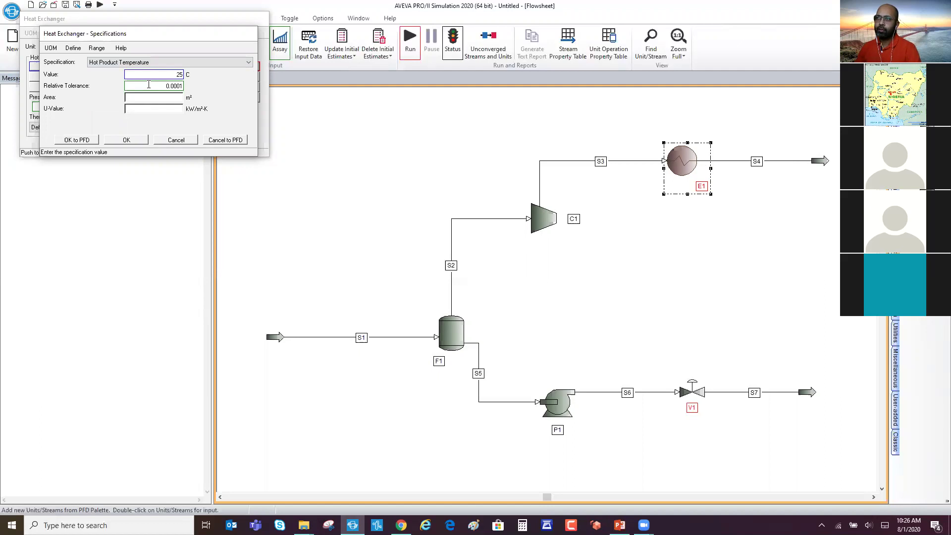
left_click(126, 140)
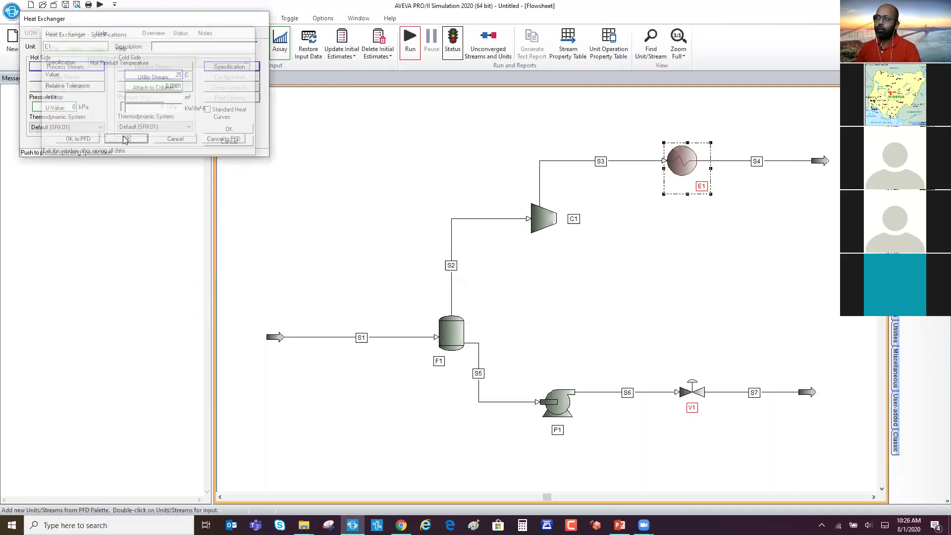
left_click(221, 131)
left_click(372, 186)
Step: Set pump P1's performance specification to a Pressure Ratio of 2 and accept the pump data
double_click(555, 407)
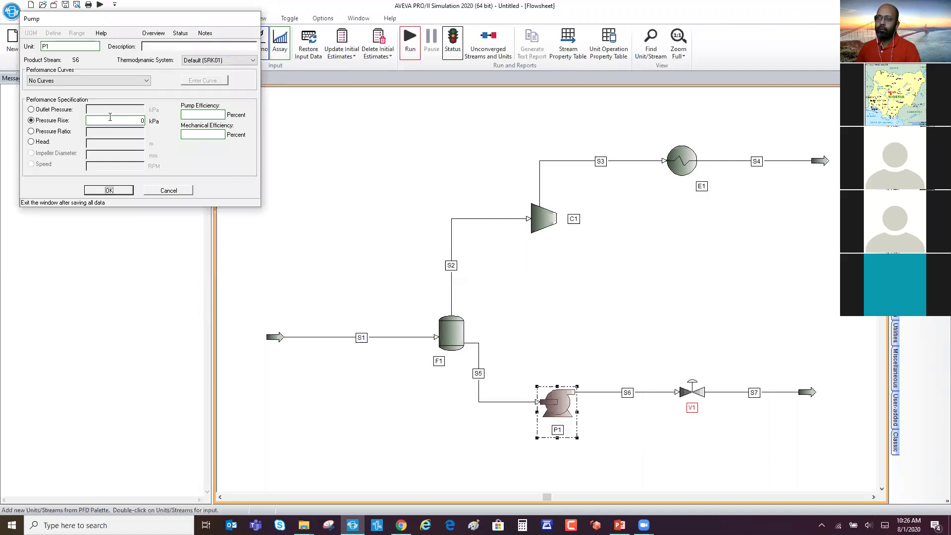
left_click(31, 131)
left_click(88, 131)
type("2")
left_click(111, 190)
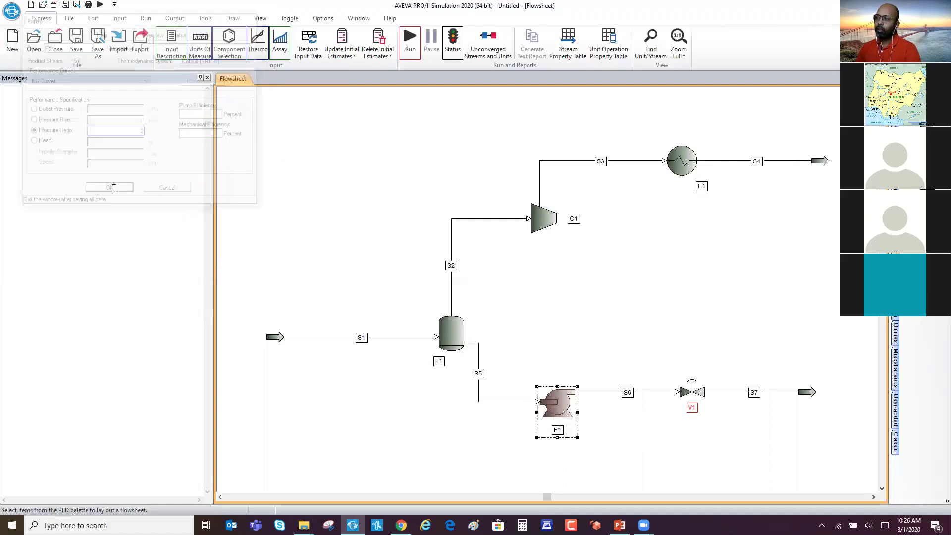
Step: Set valve V1's operating parameter to a Pressure Drop of 100 kPa and accept the valve data
double_click(689, 394)
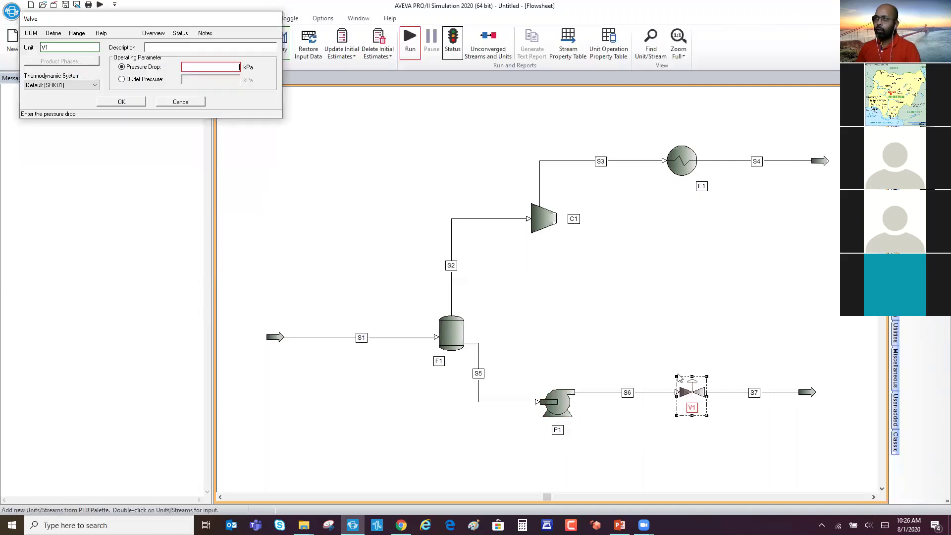
left_click(226, 68)
type("100")
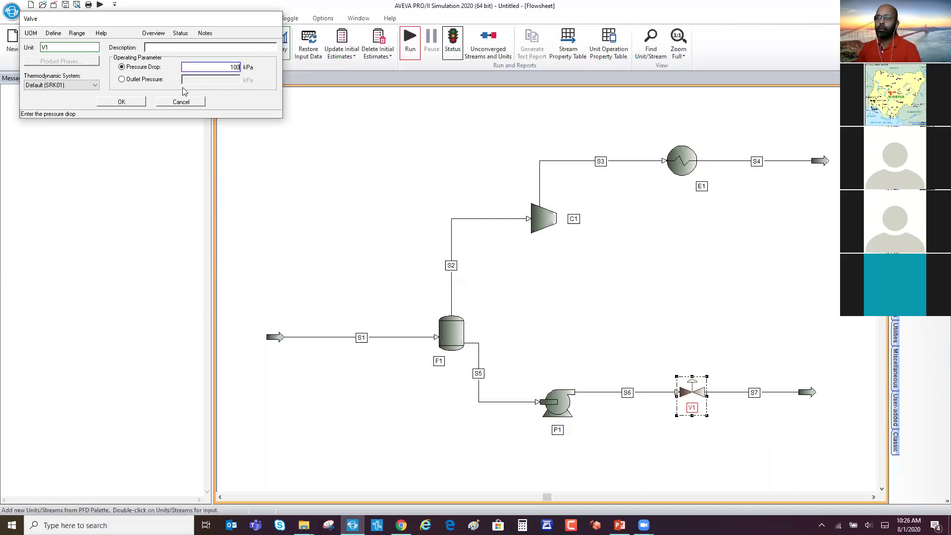
left_click(121, 101)
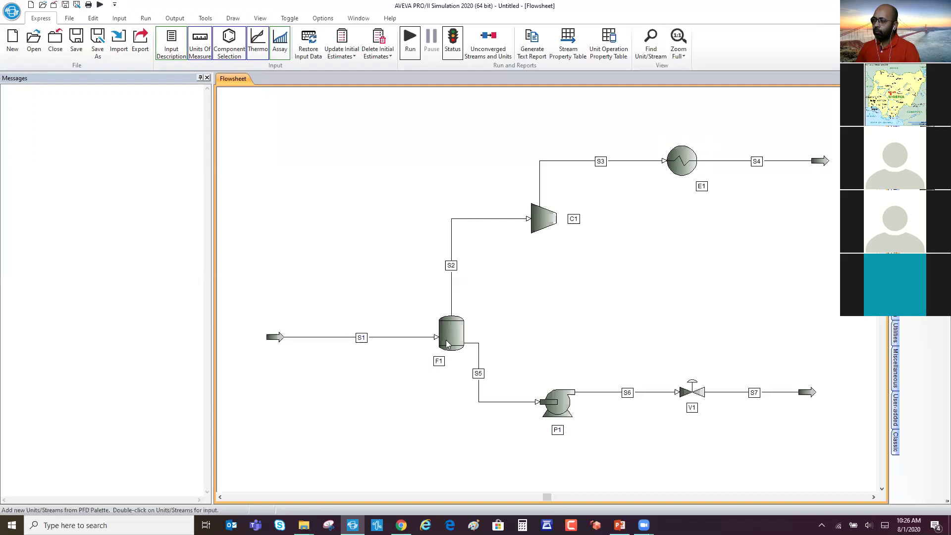
Step: Run the simulation of the fully specified flowsheet and inspect the liquid branch through pump P1 and valve V1
mouse_move(458, 339)
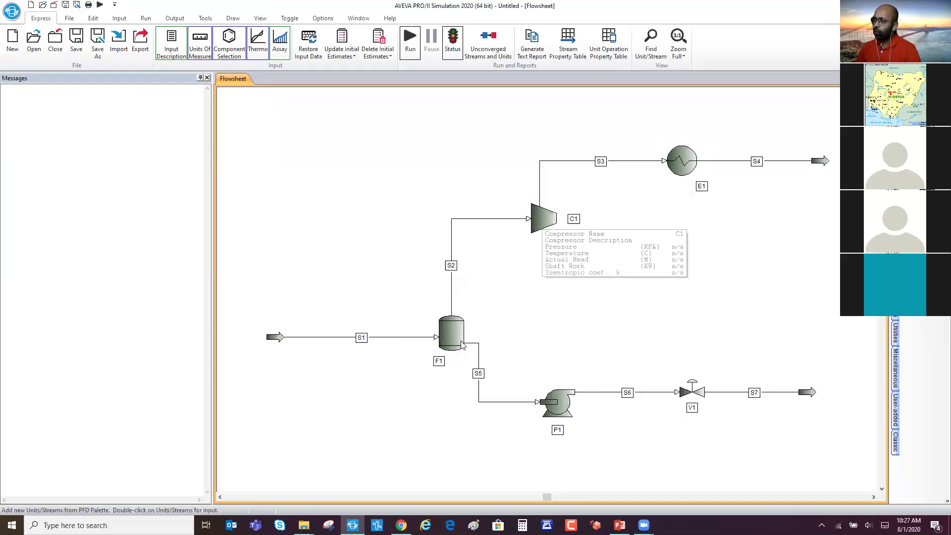
mouse_move(462, 344)
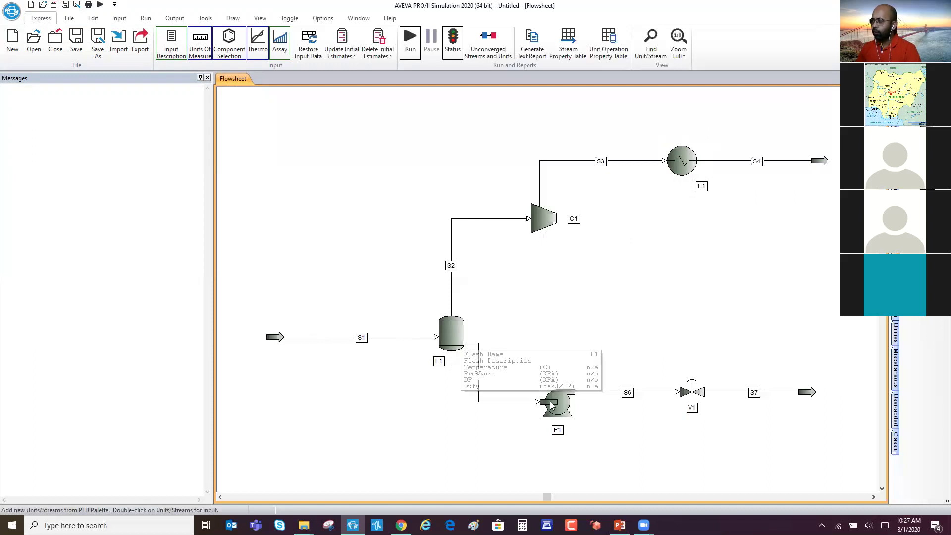
mouse_move(551, 405)
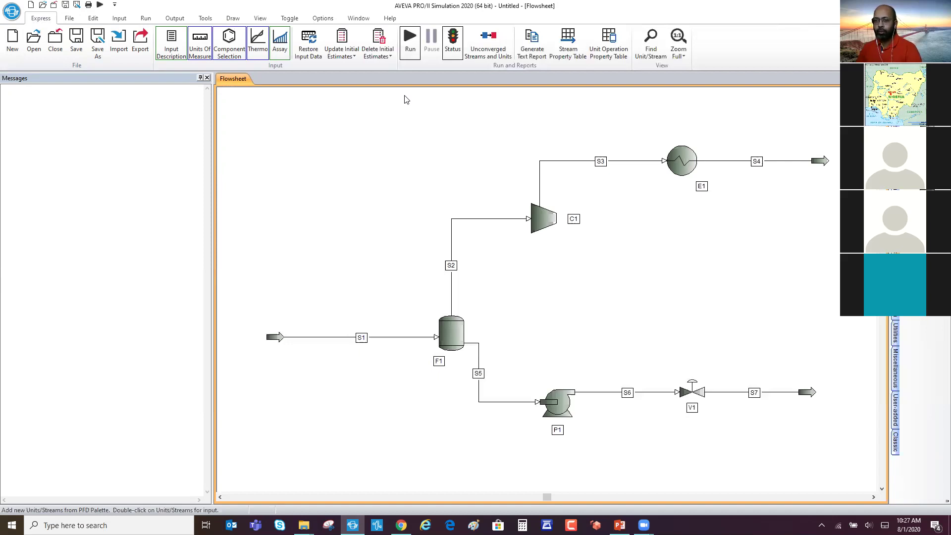
left_click(409, 43)
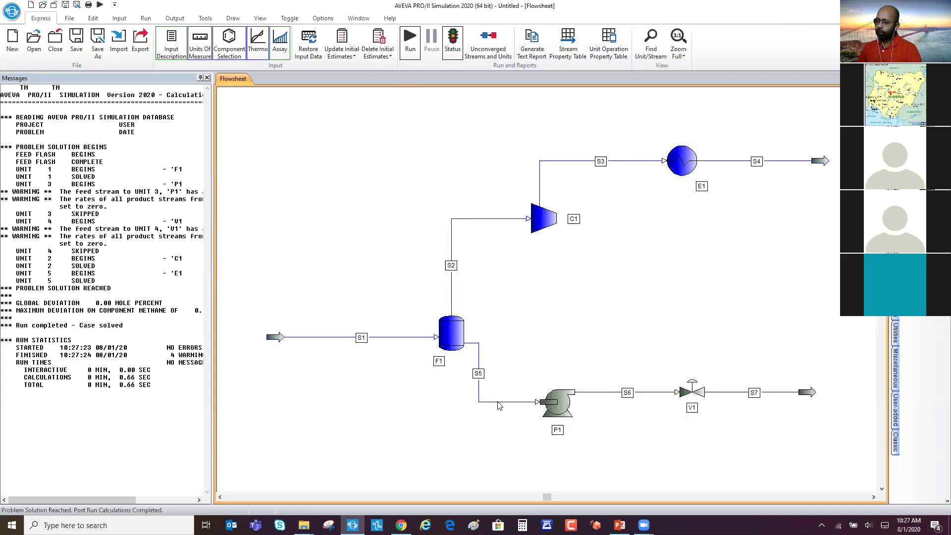
mouse_move(499, 406)
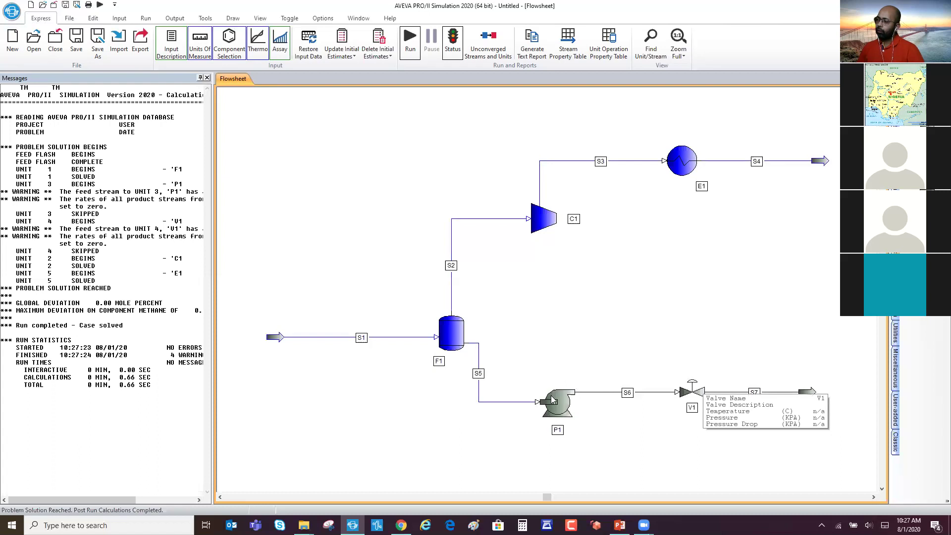
Step: Set flash drum F1's second specification to a Vapor Mole Fraction of 0.85 and accept the drum data
double_click(450, 341)
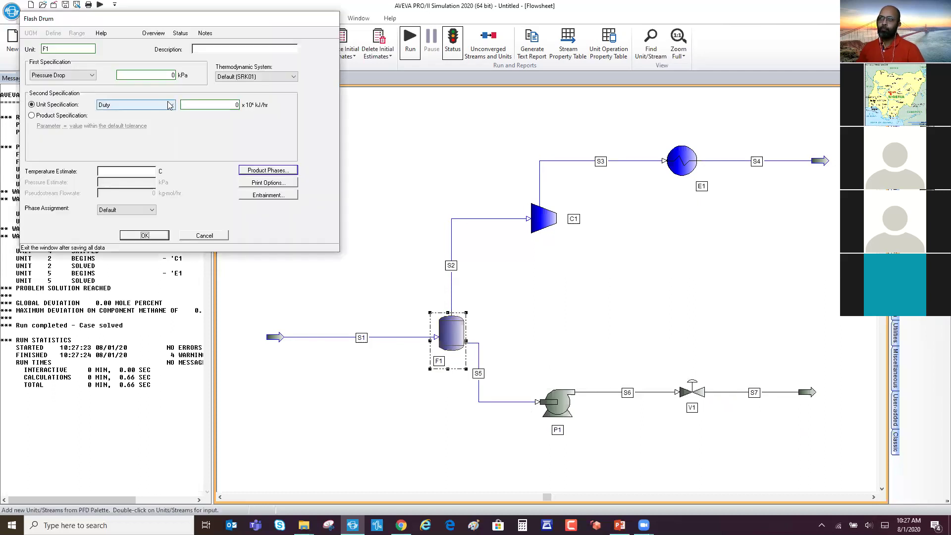
left_click(172, 105)
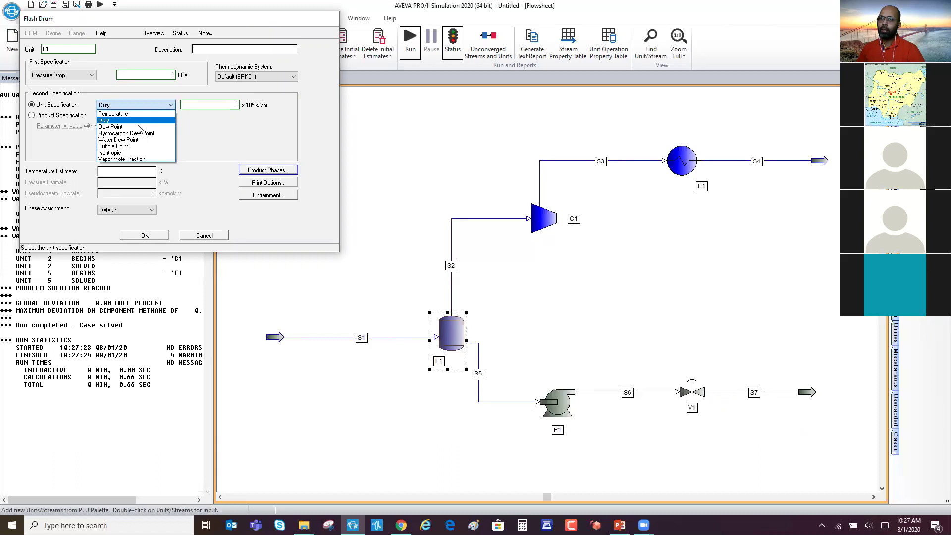
left_click(133, 159)
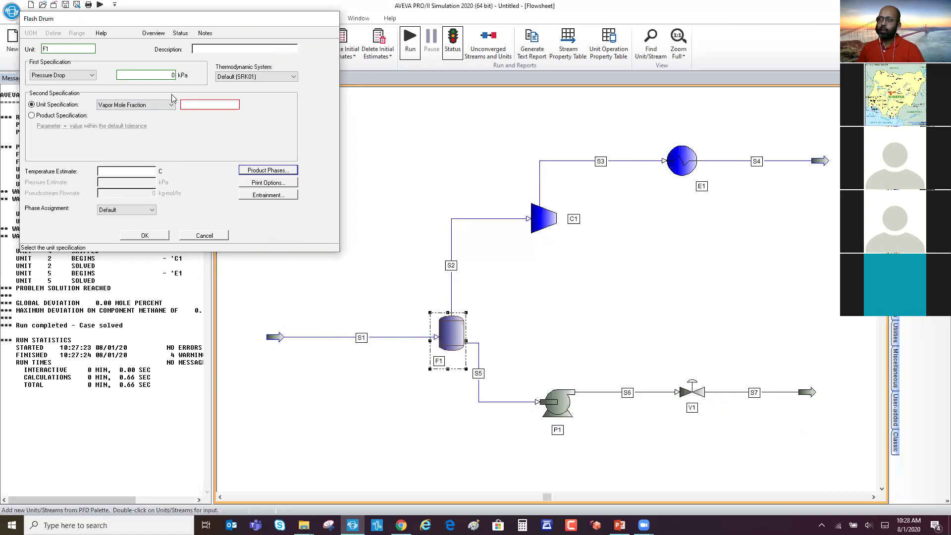
left_click(214, 104)
type("0")
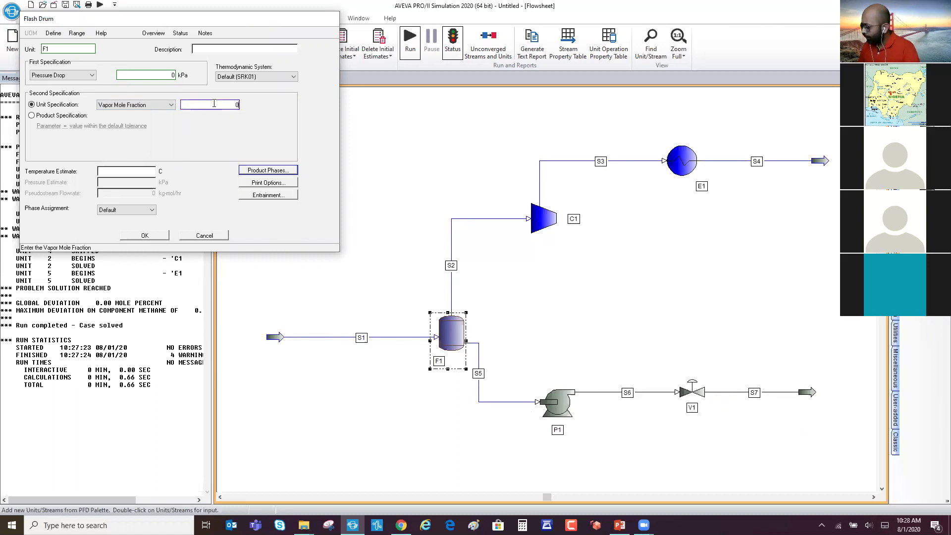
type(".85")
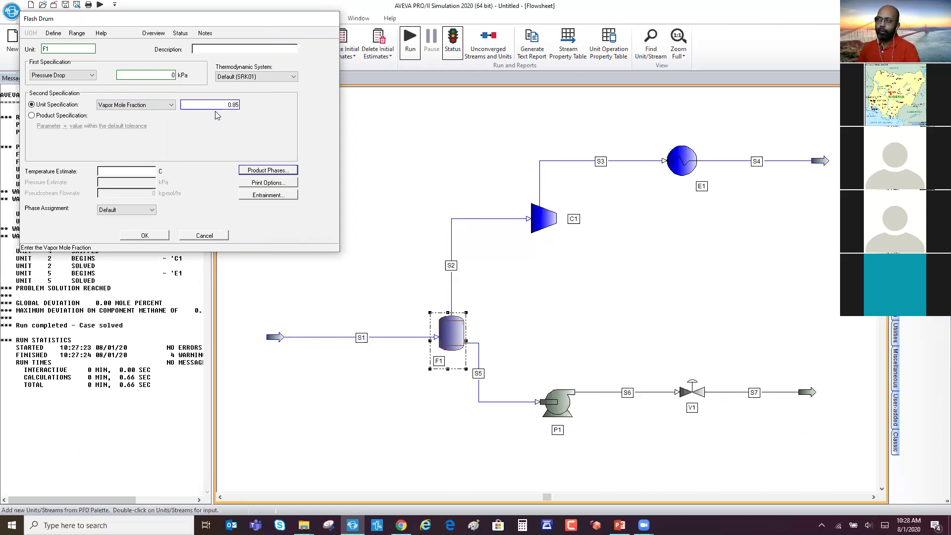
left_click(154, 237)
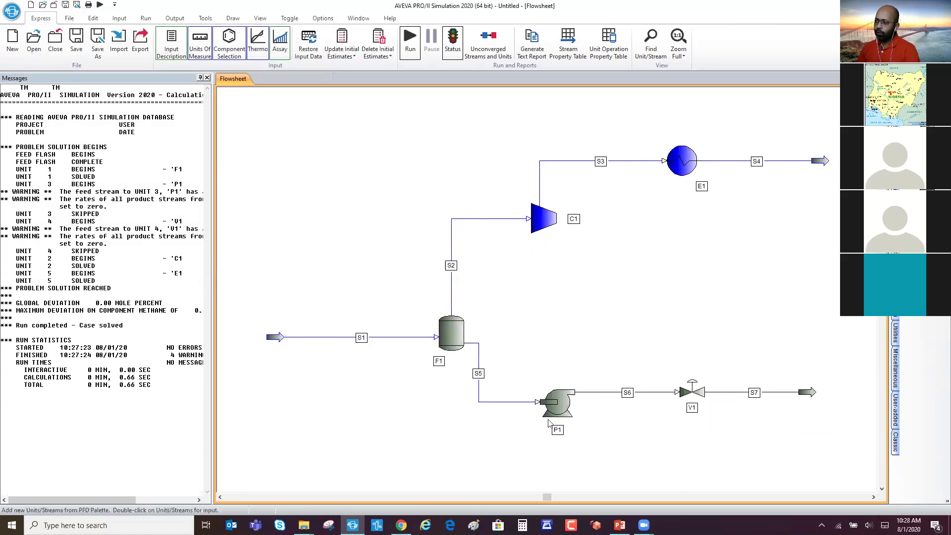
Step: Run the simulation and inspect the results of feed S1, flash drum F1, compressor C1, exchanger E1 and vapor stream S2
mouse_move(452, 329)
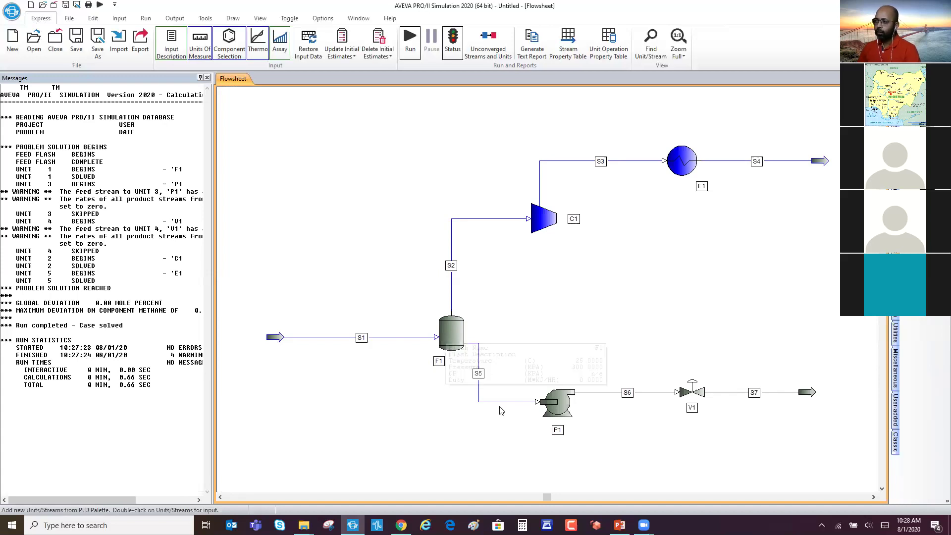
left_click(414, 53)
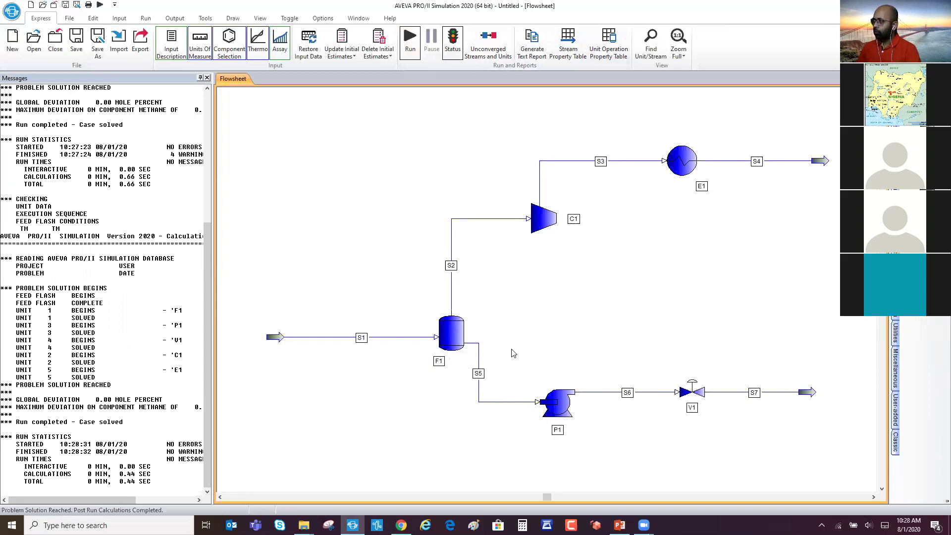
scroll(590, 314, "down", 1)
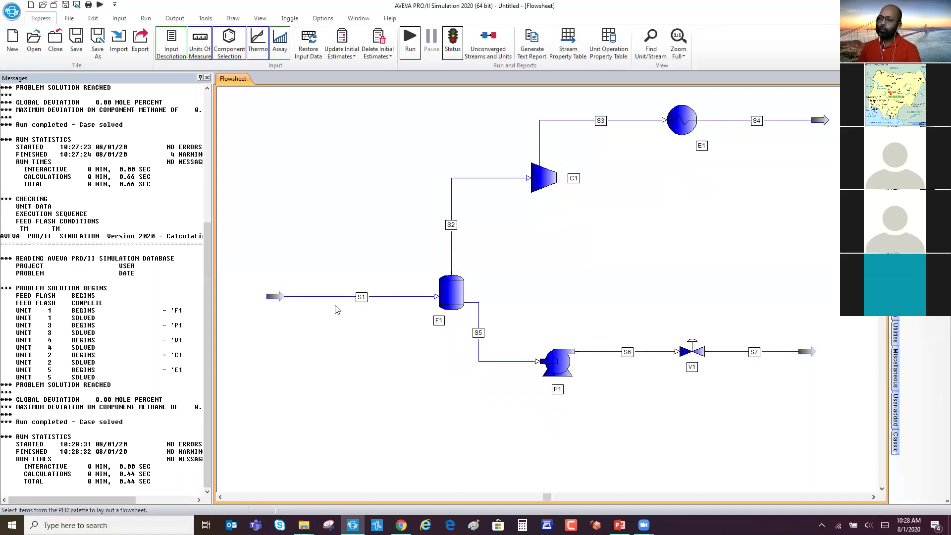
mouse_move(318, 299)
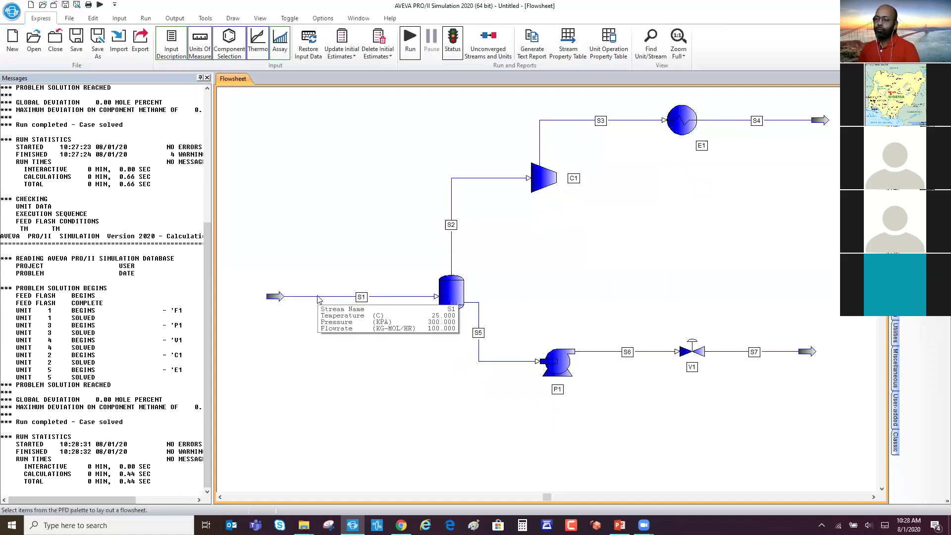
mouse_move(453, 292)
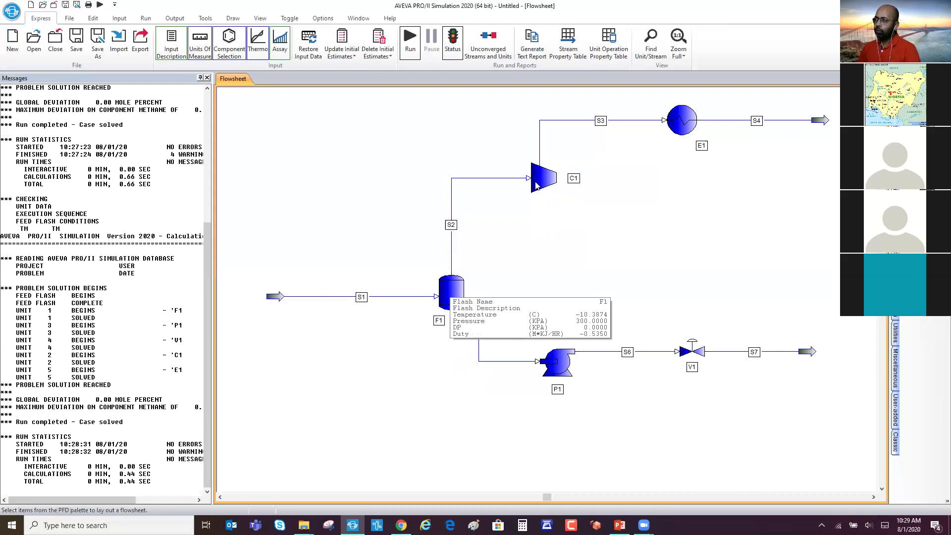
mouse_move(543, 179)
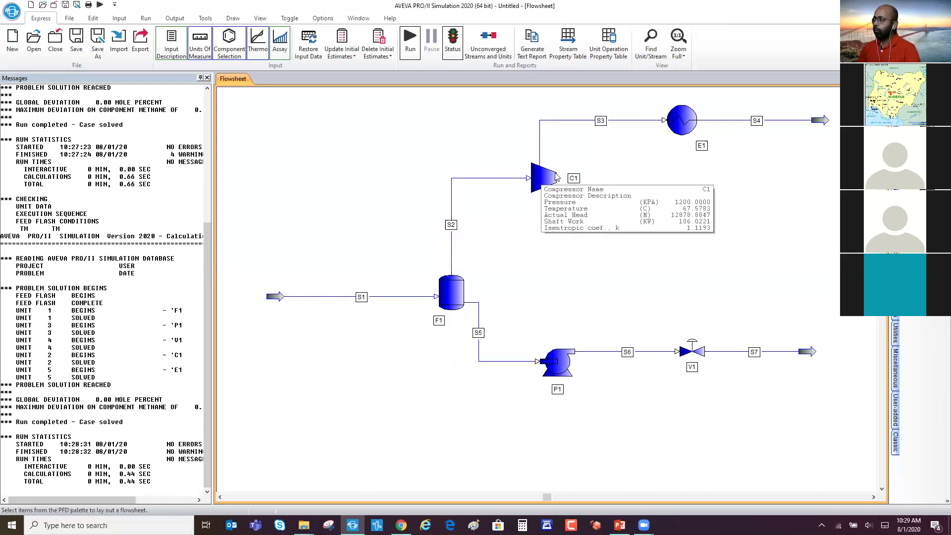
mouse_move(684, 126)
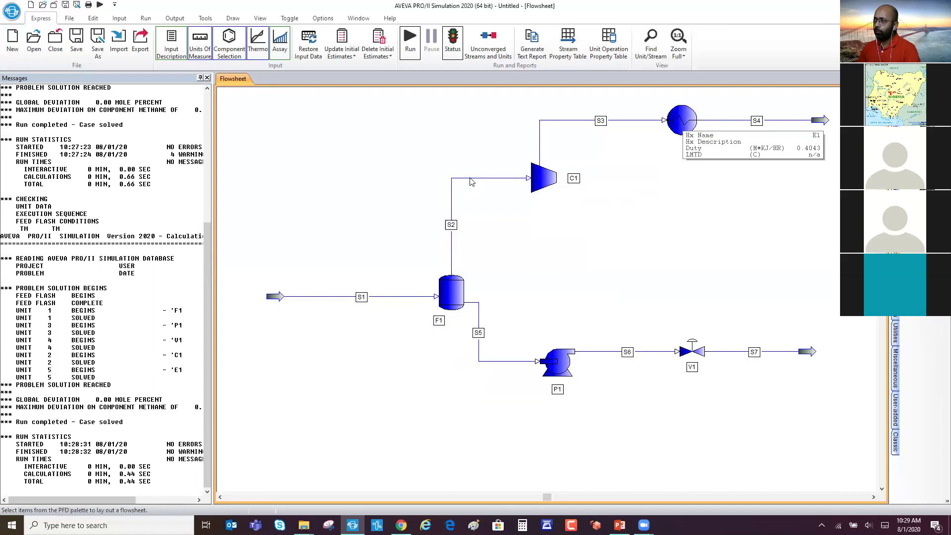
mouse_move(471, 181)
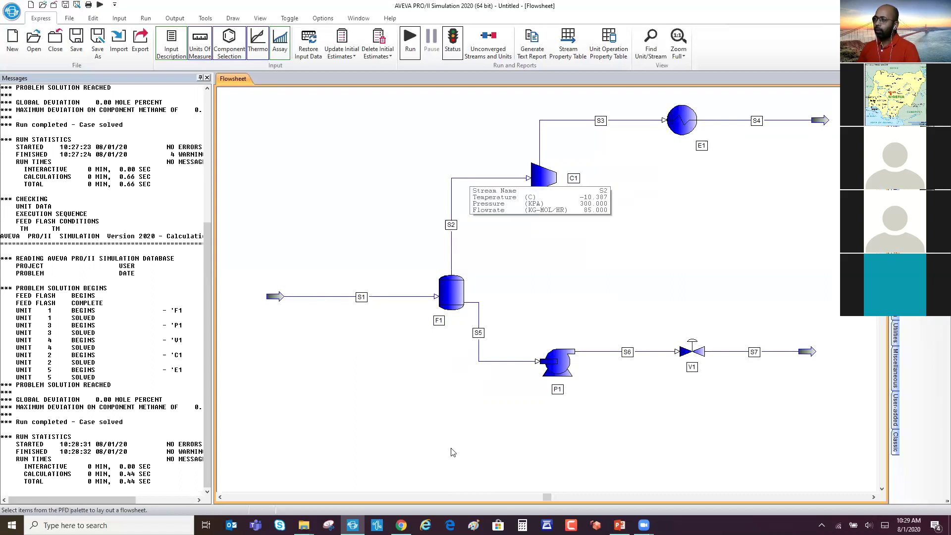
Step: Place a stream property table in the empty area below the flowsheet
scroll(470, 428, "down", 1)
scroll(471, 432, "down", 4)
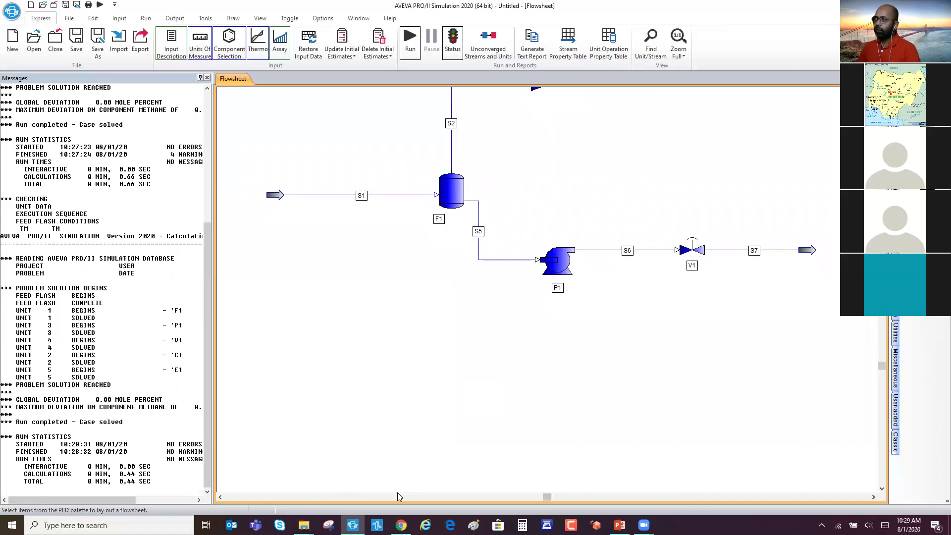
left_click(175, 18)
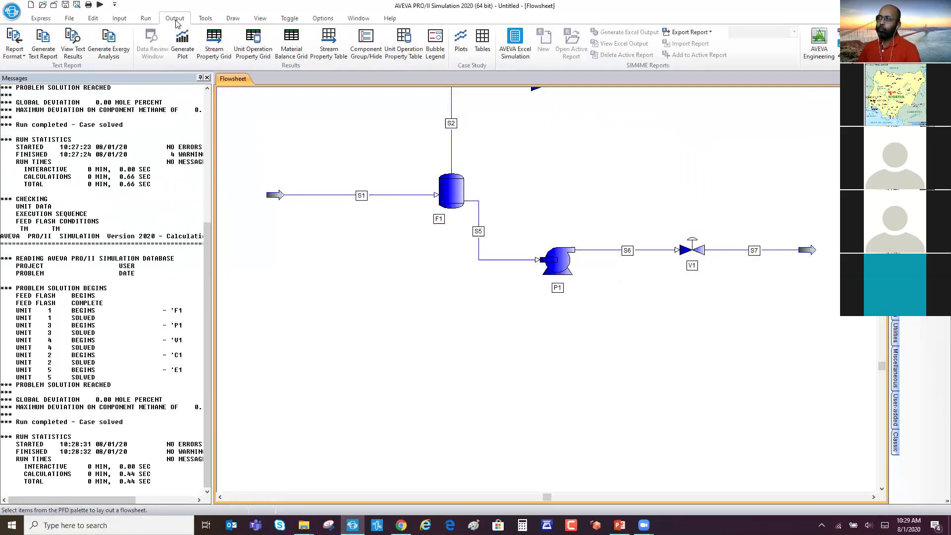
left_click(324, 53)
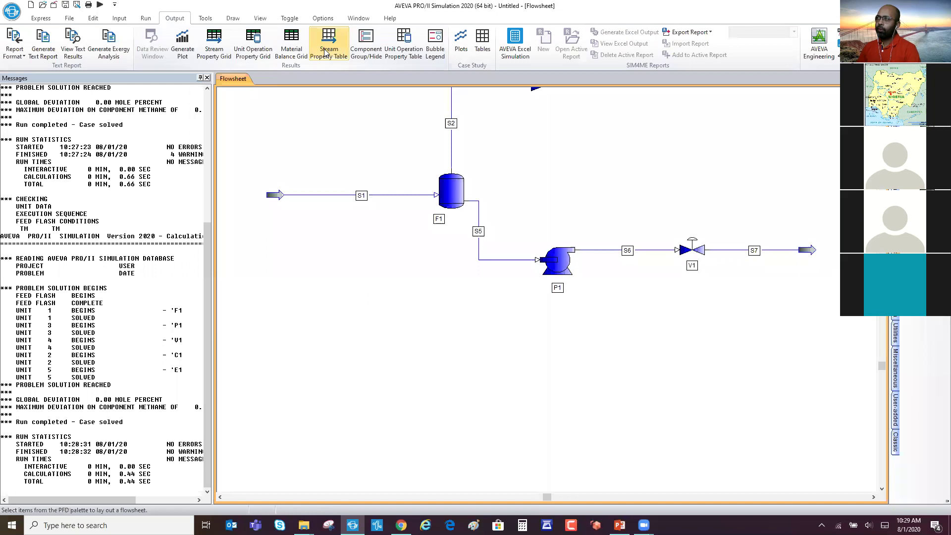
left_click(373, 351)
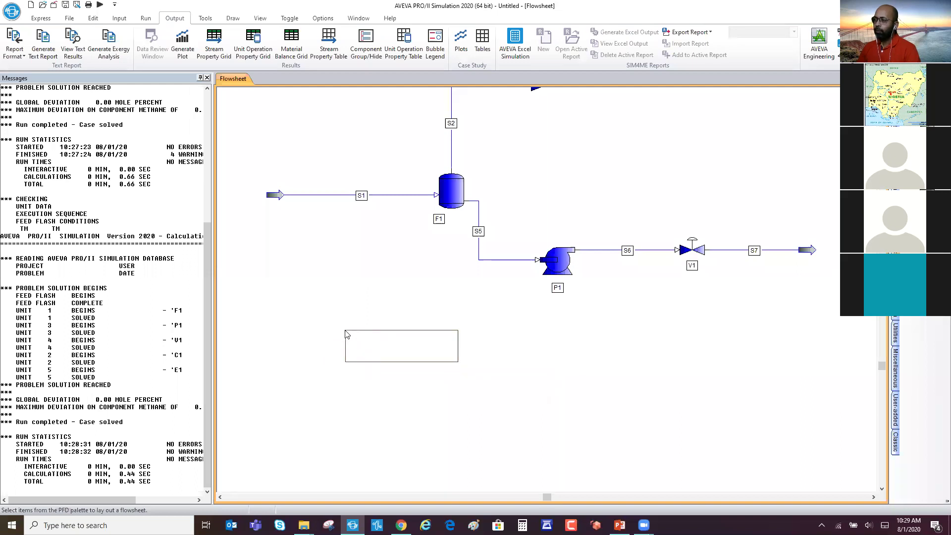
left_click(346, 330)
Step: Configure the stream property table with the Material Balance List, all streams S1 to S7 and row grid lines, and accept it
left_click(381, 344)
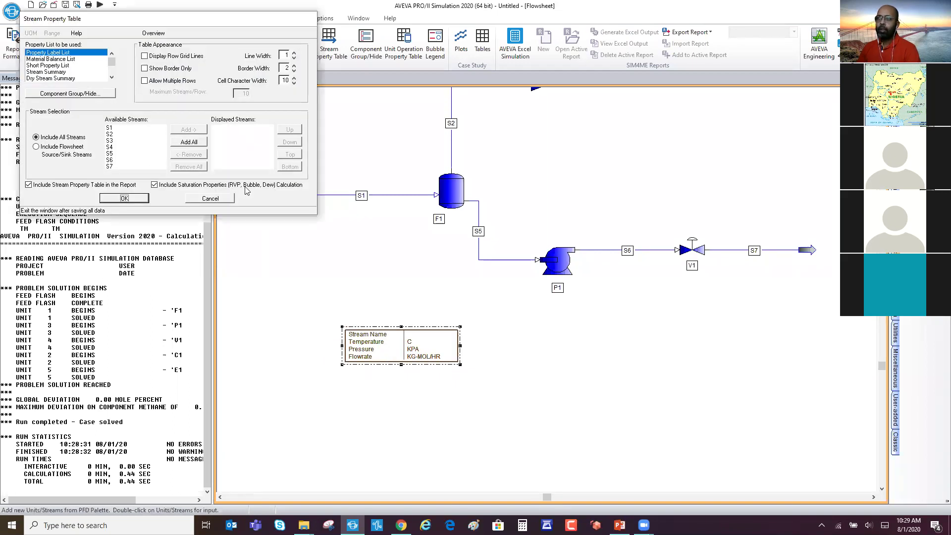
left_click(64, 60)
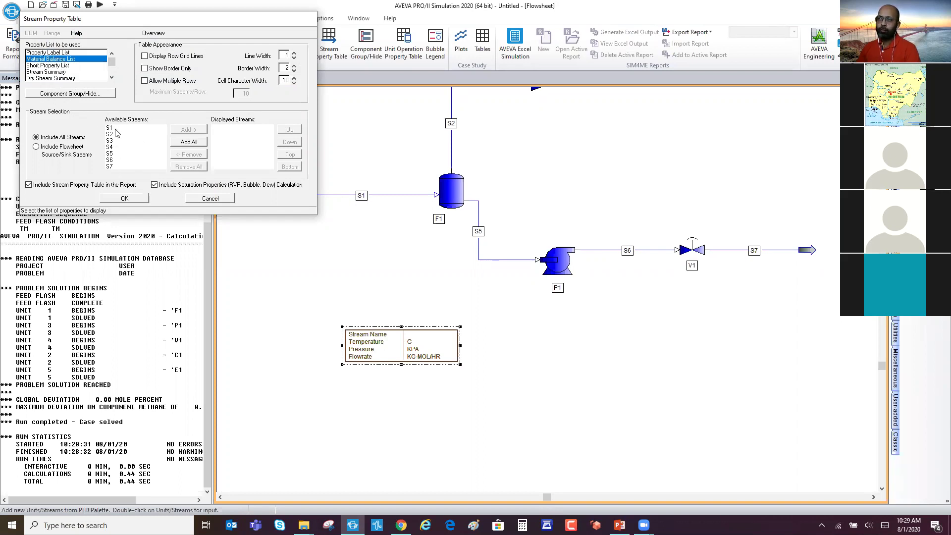
left_click(188, 143)
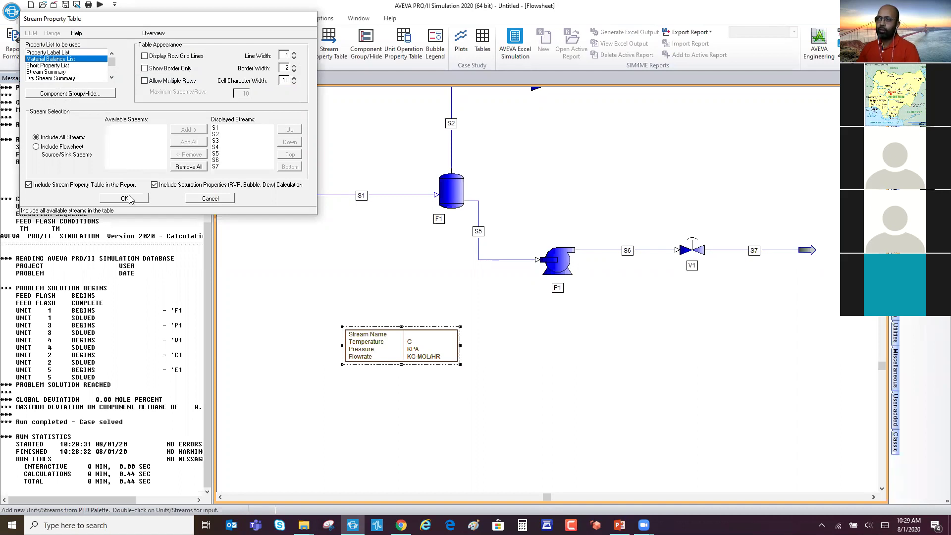
left_click(145, 56)
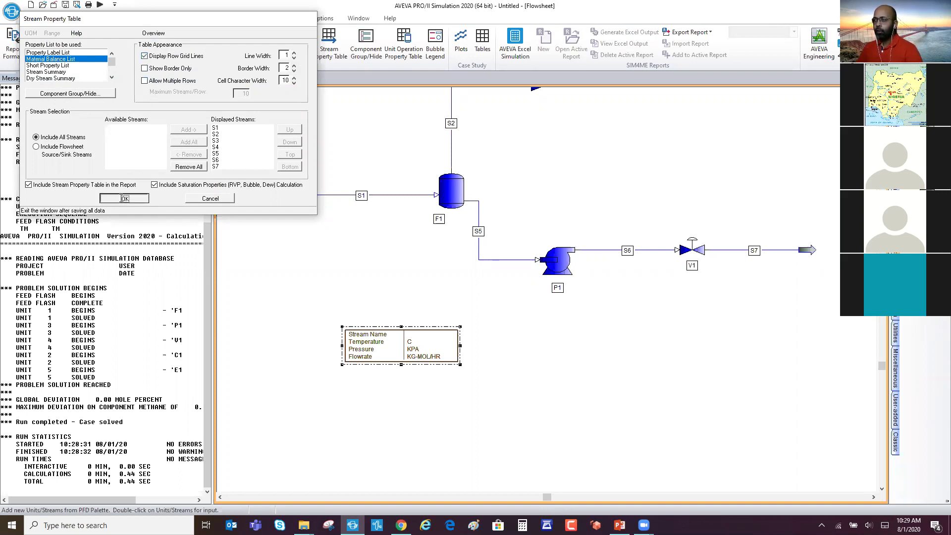
left_click(125, 198)
left_click(455, 478)
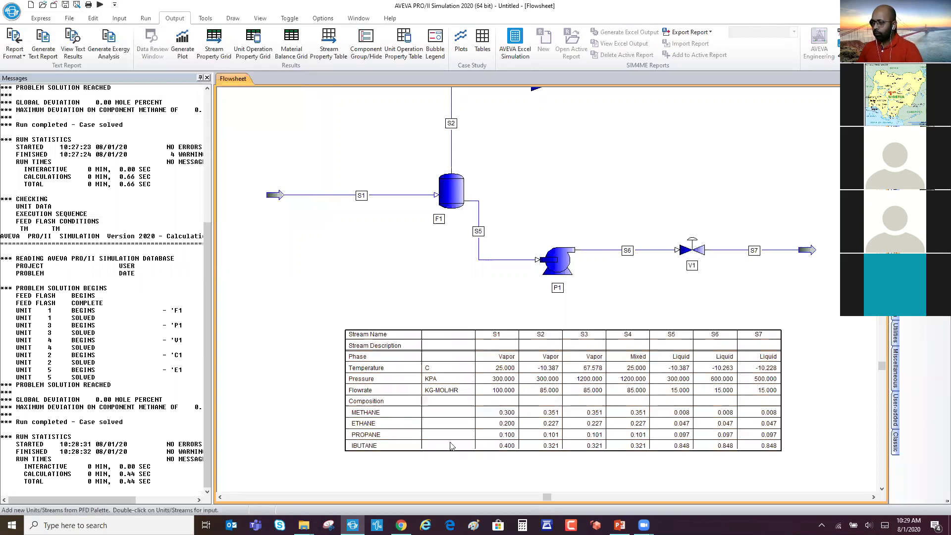
Step: Move the stream property table up, closer to the flowsheet's liquid branch
left_click(480, 397)
key("Delete")
key("ctrl+z")
Step: Set feed stream S1's temperature to 30 C, accept the stream data and rerun the simulation
double_click(323, 195)
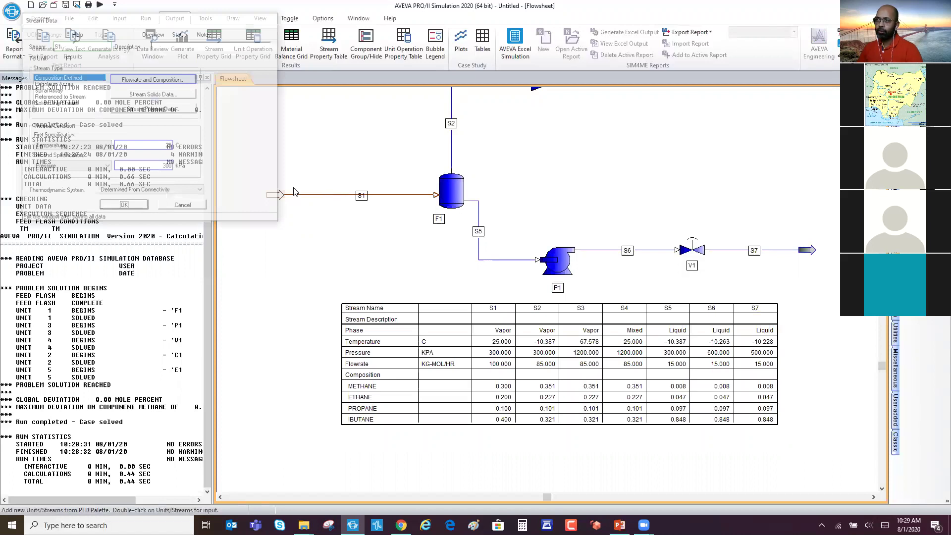
left_click(167, 145)
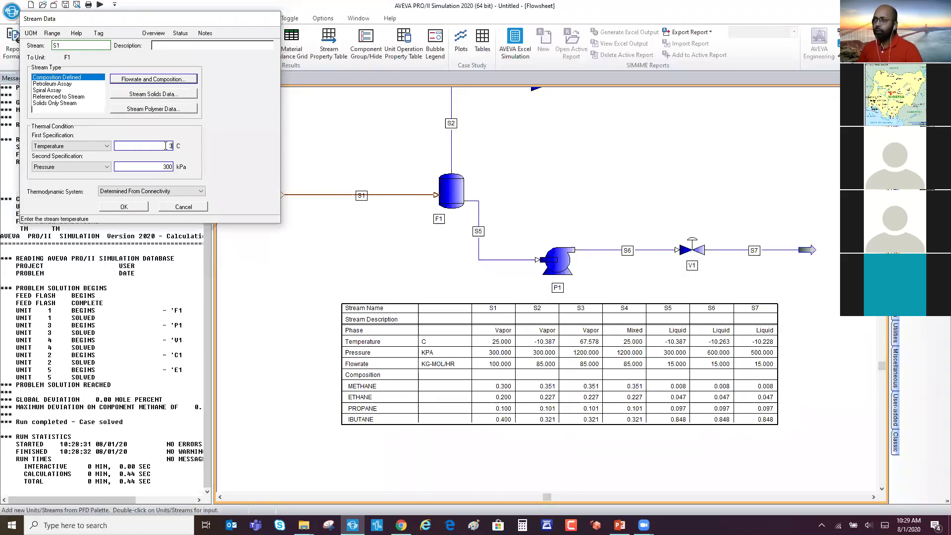
left_click(132, 207)
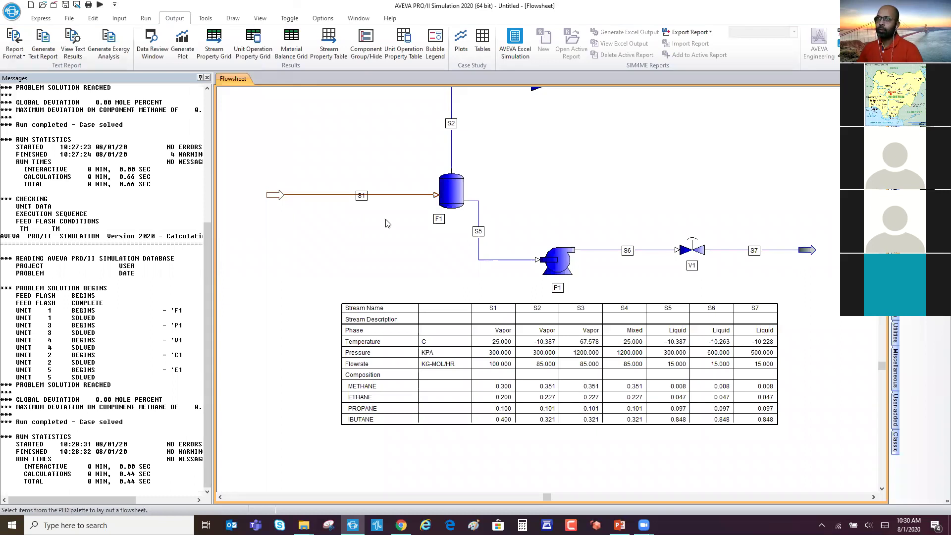
left_click(39, 19)
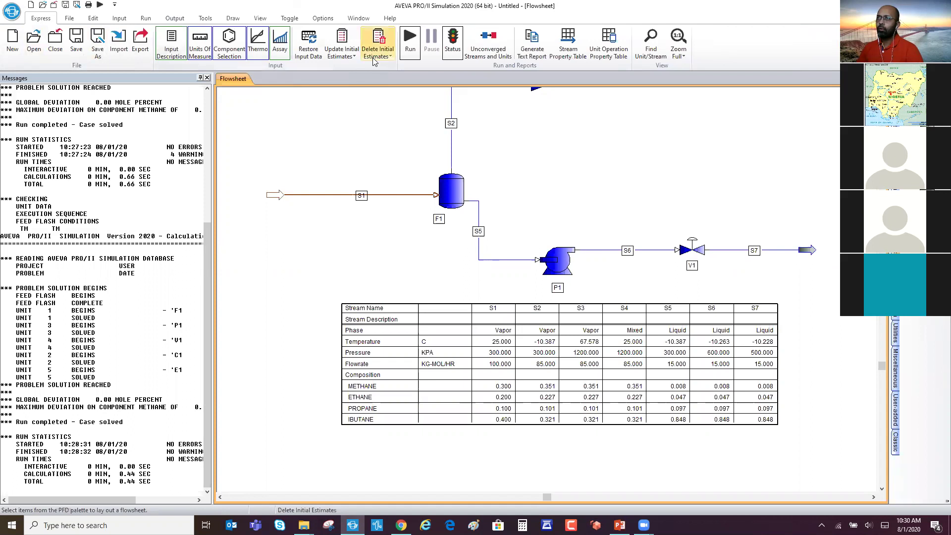
left_click(101, 5)
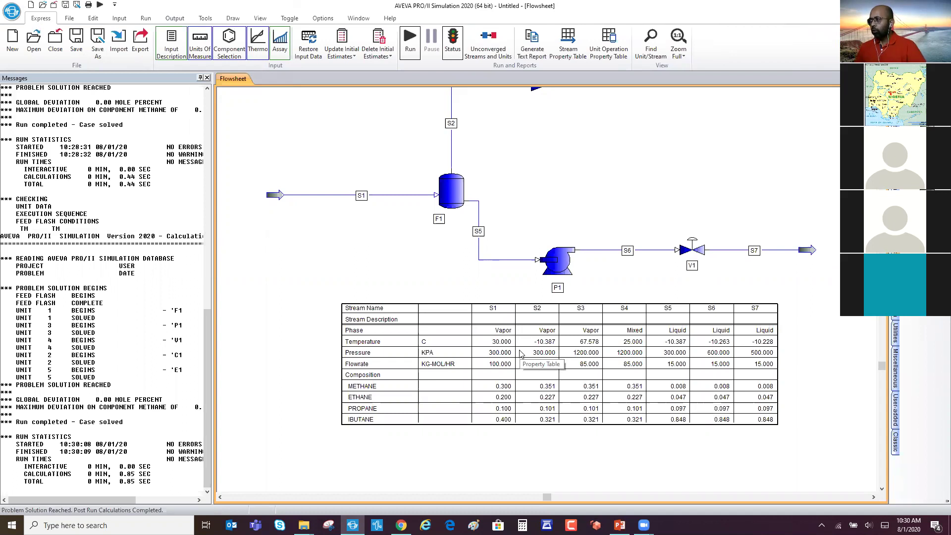
Step: Nudge the stream property table slightly upward and review the earlier run's messages about pump P1 and valve V1
scroll(312, 371, "up", 2)
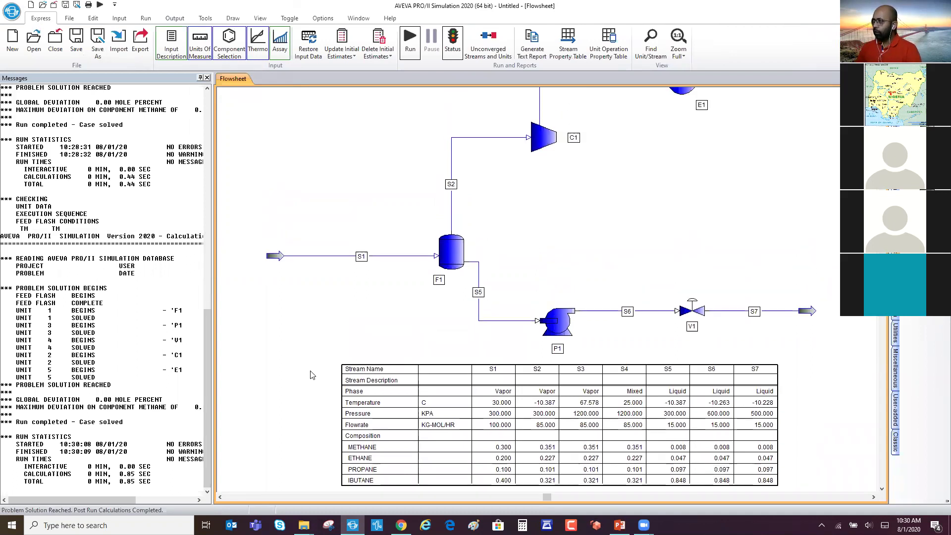
left_click_drag(465, 408, 466, 404)
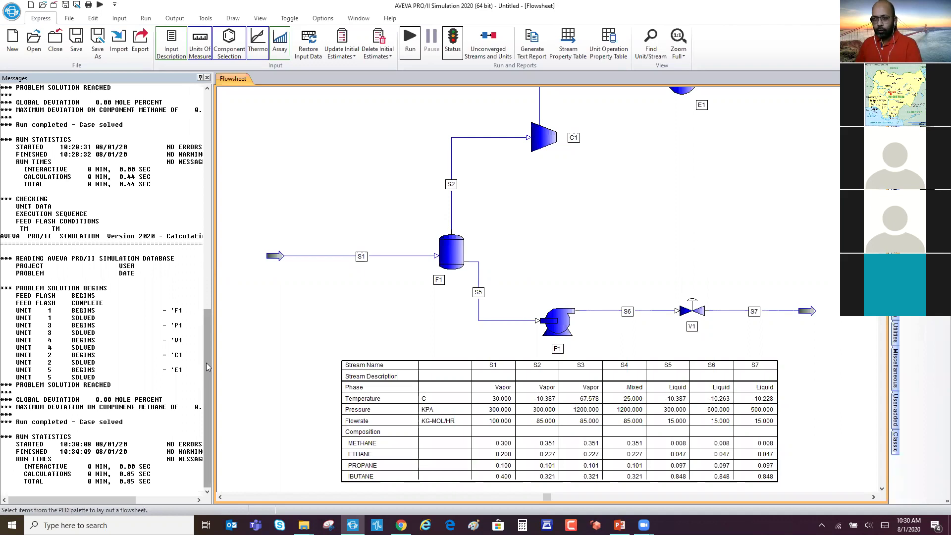
left_click_drag(209, 349, 203, 146)
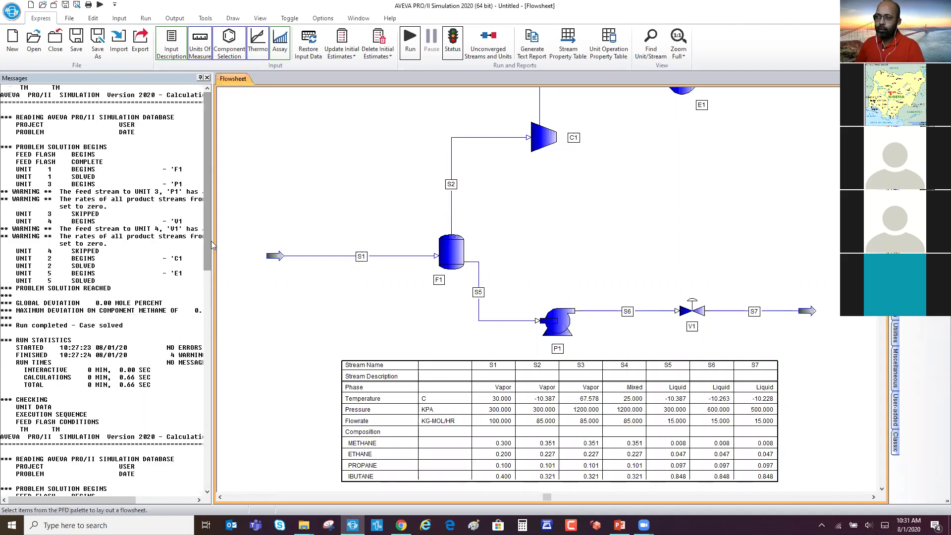
left_click_drag(208, 248, 209, 213)
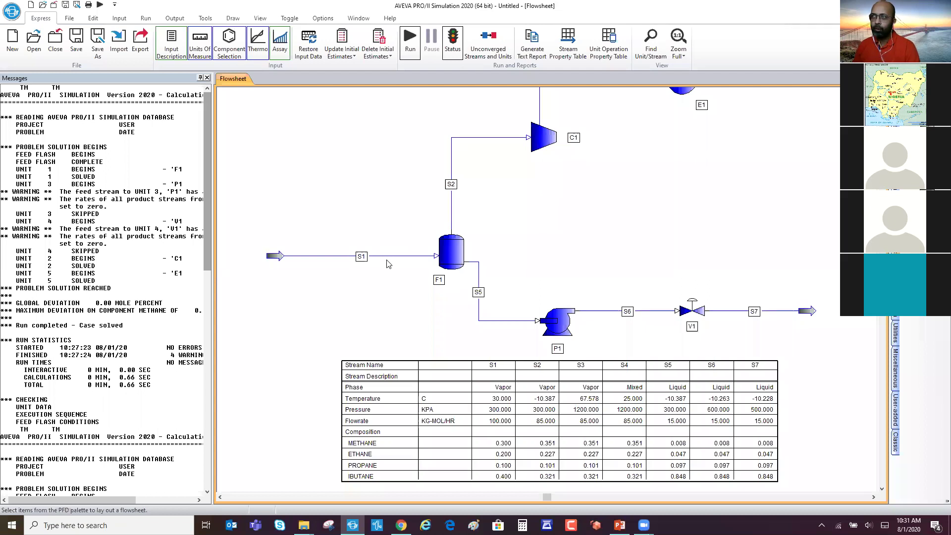
Step: Browse the SIMSCI Bank and DIPPRL2019:DIPPR databanks in the component selection lists, leaving without adding components
left_click(230, 45)
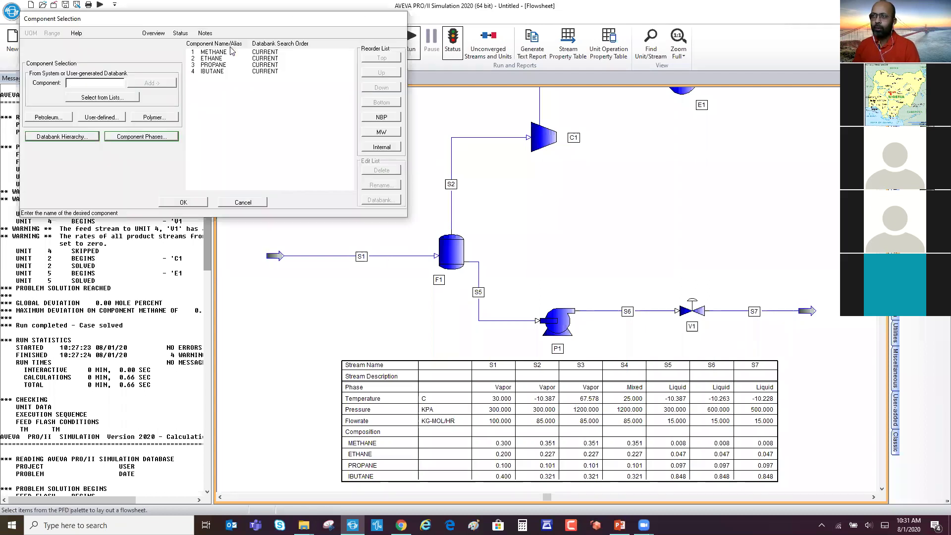
left_click(103, 96)
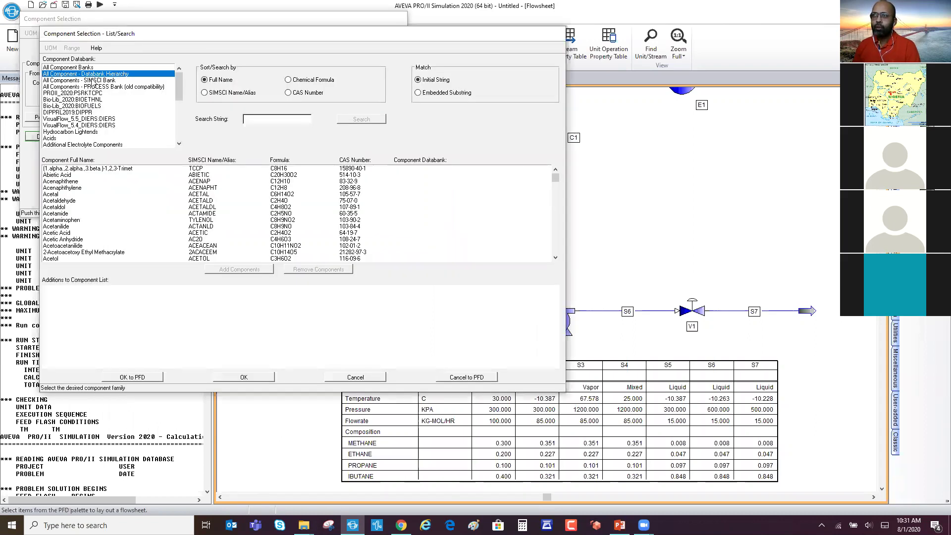
left_click(93, 80)
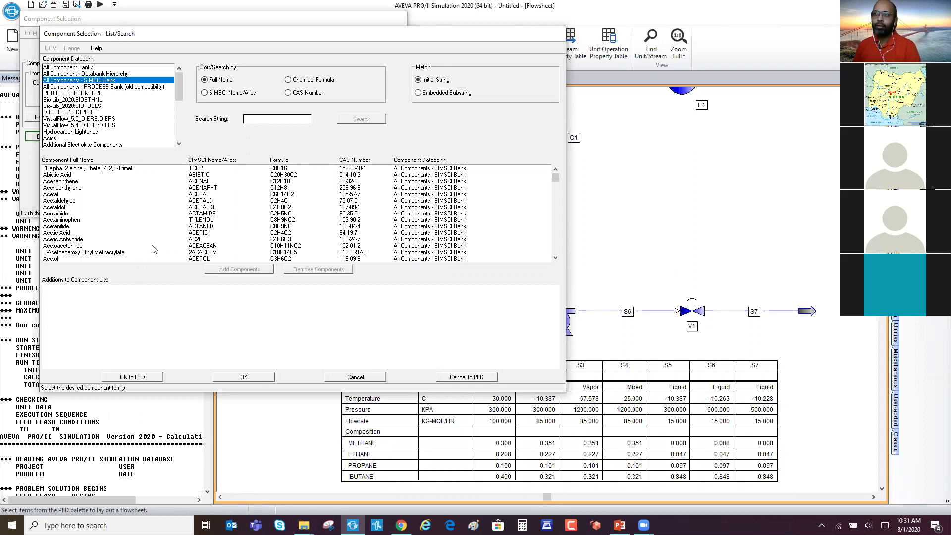
left_click(80, 112)
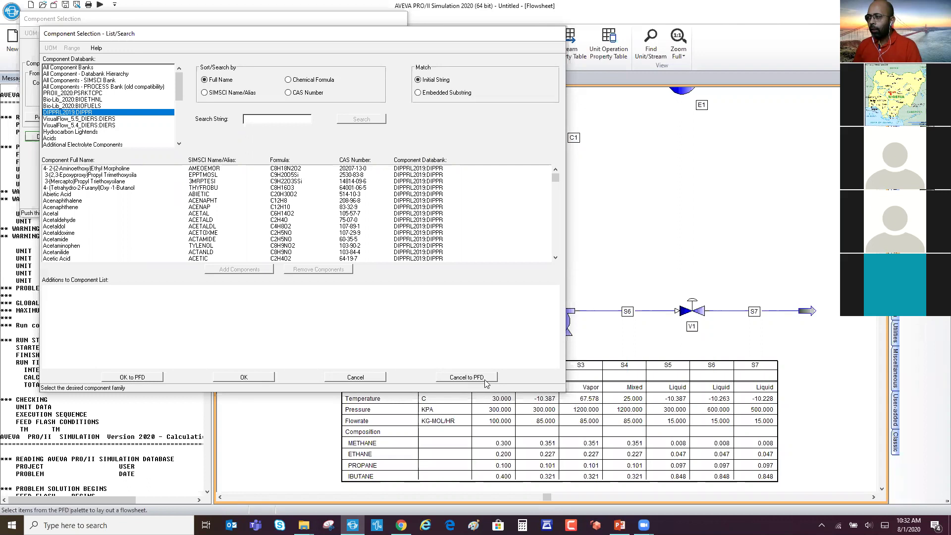
left_click(466, 377)
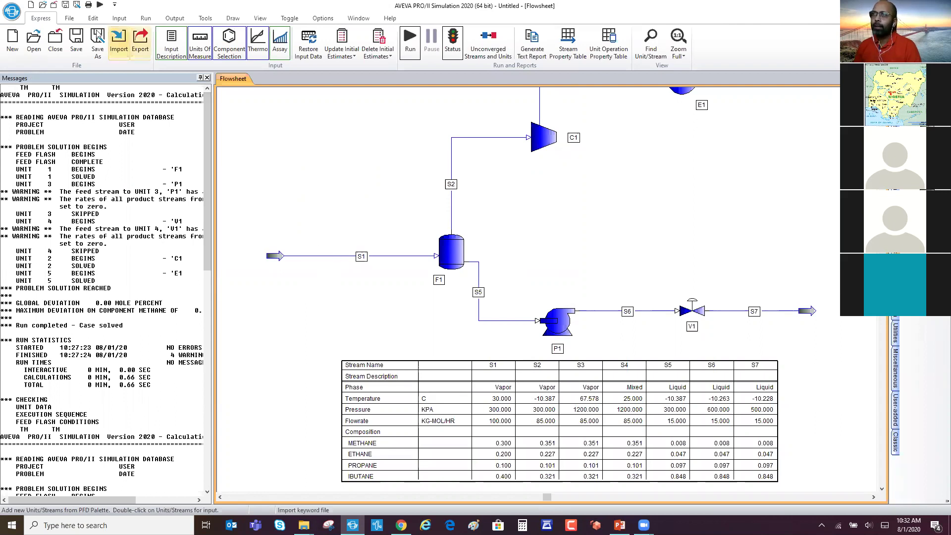
Step: Launch the Thermodynamic Data Manager to view its registered libraries, and exit it
left_click(73, 21)
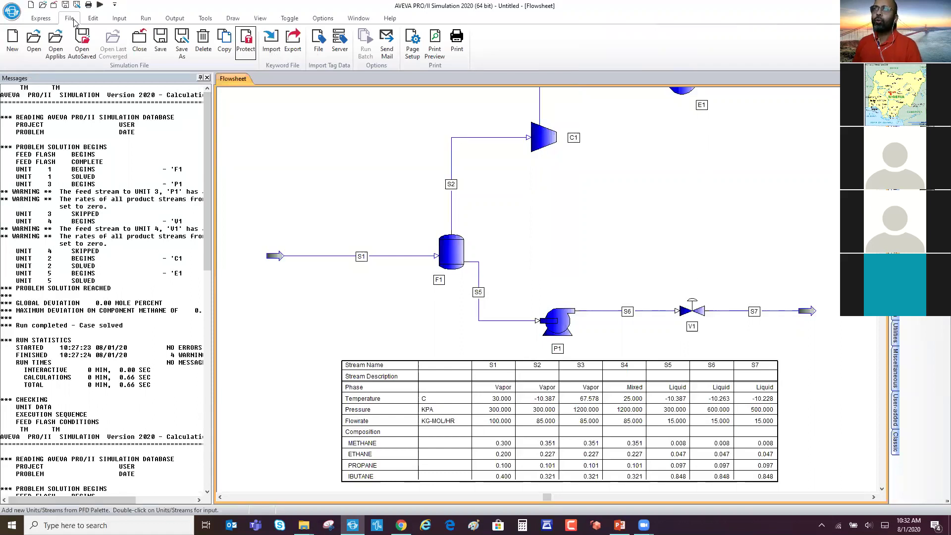
left_click(119, 18)
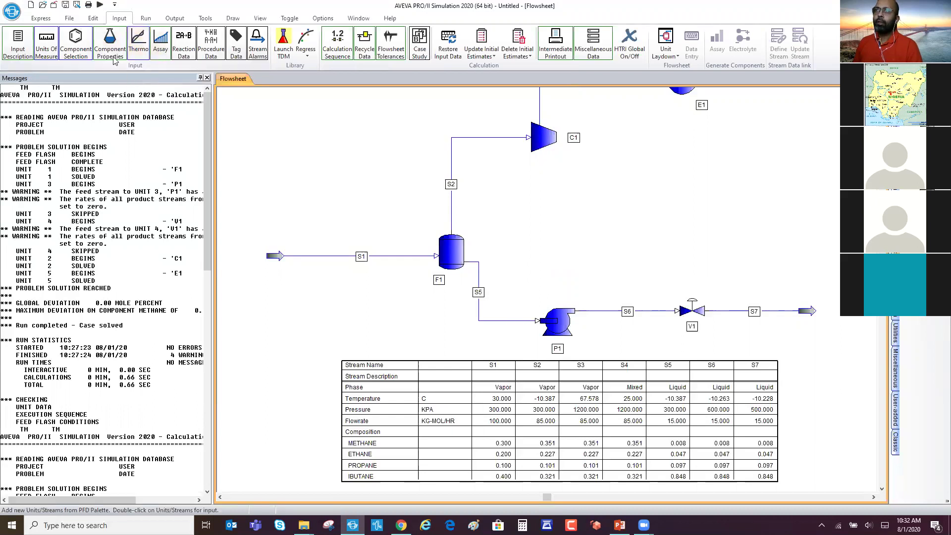
left_click(282, 51)
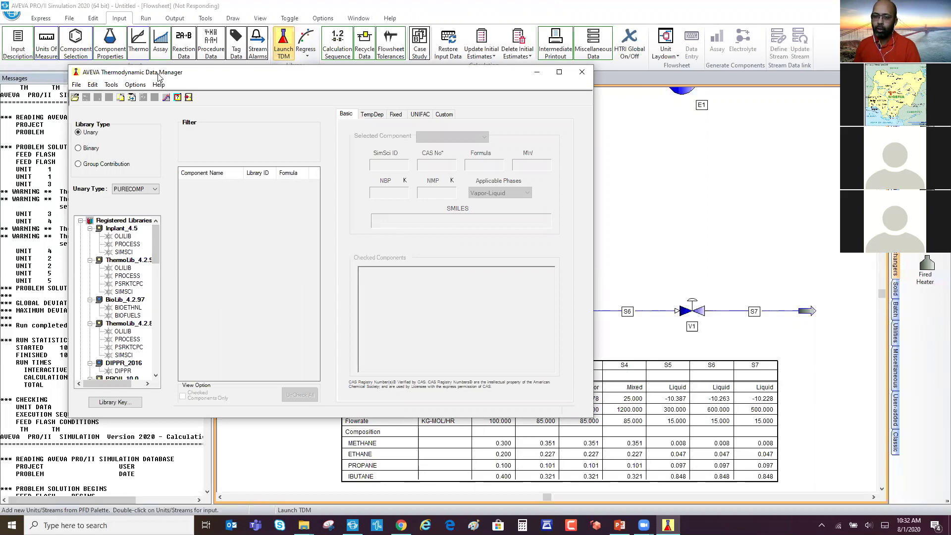
left_click(584, 73)
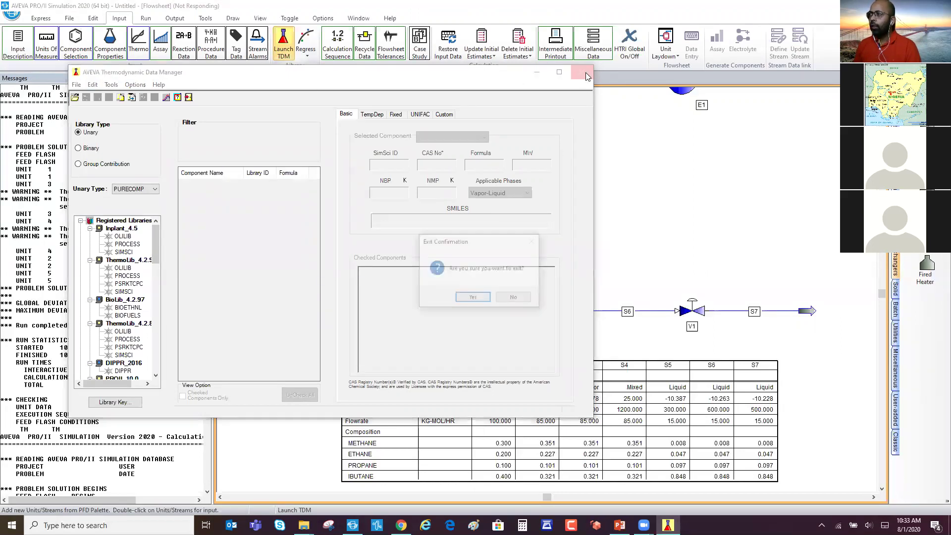
left_click(465, 299)
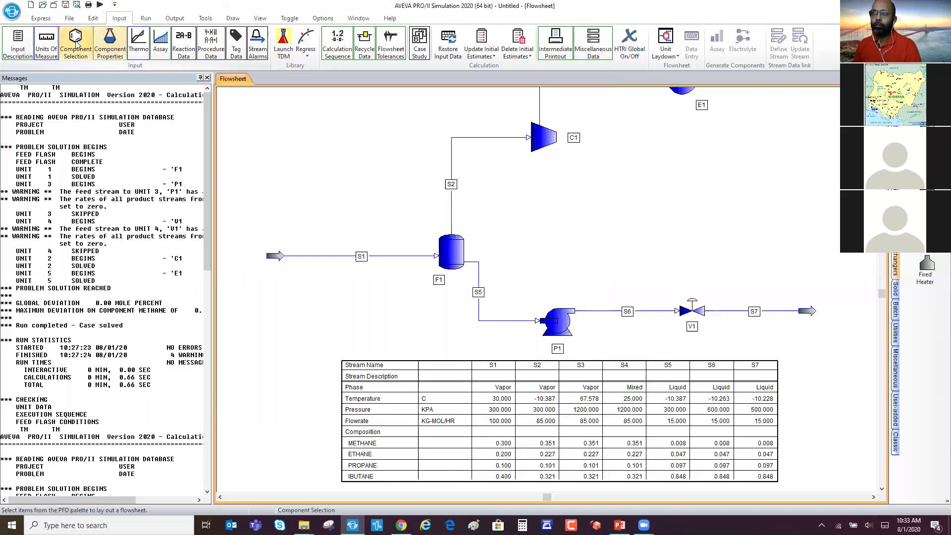
Step: View the petroleum component entry form in the component selection and close it without entering data
left_click(76, 44)
left_click(48, 118)
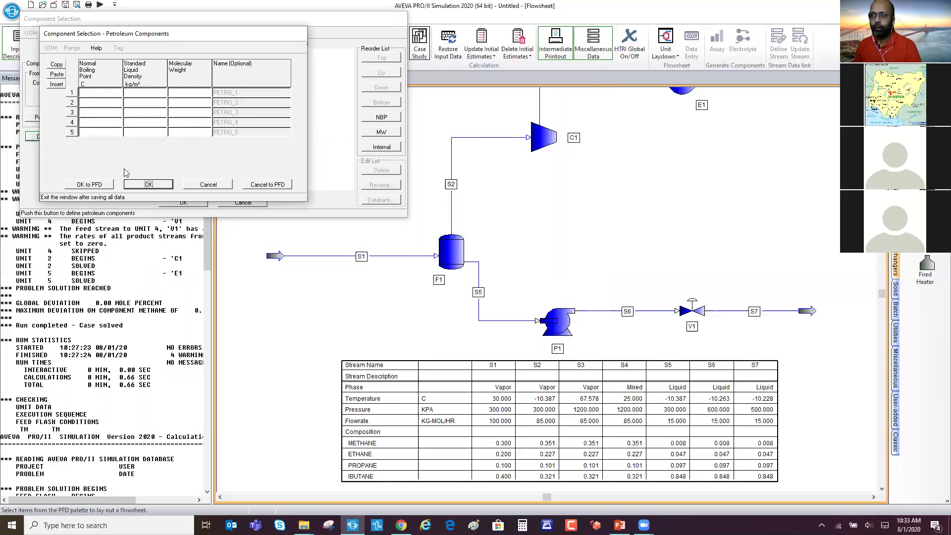
left_click(148, 184)
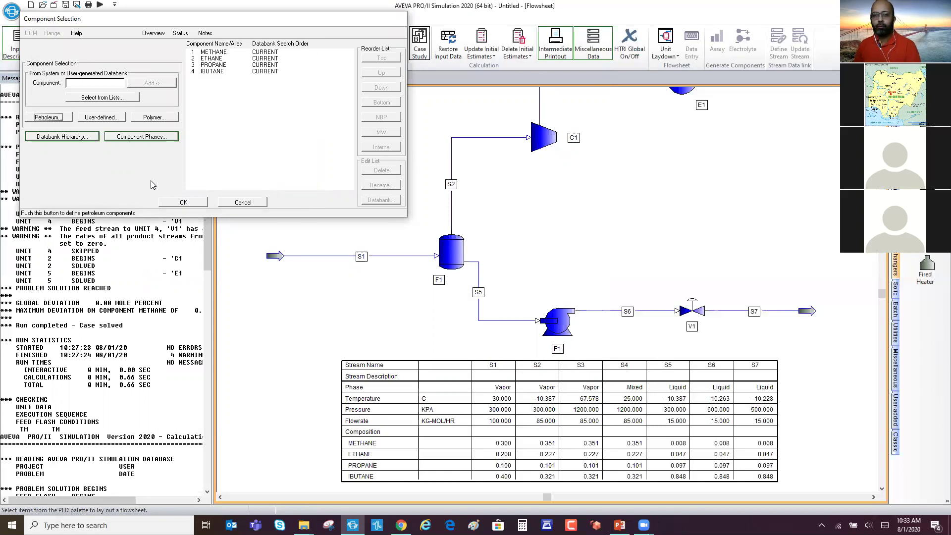
Step: Add a user-defined component named A to the component list and accept the selection
left_click(102, 117)
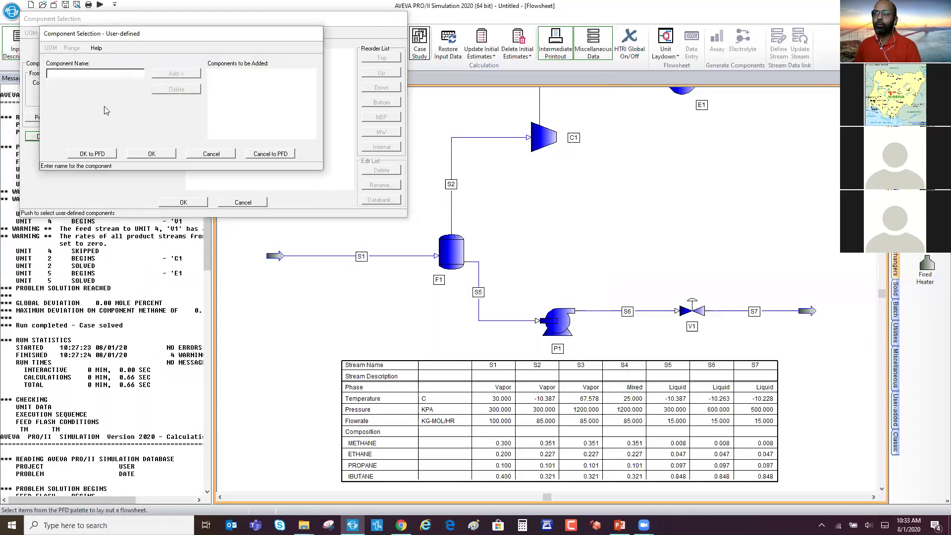
type("A")
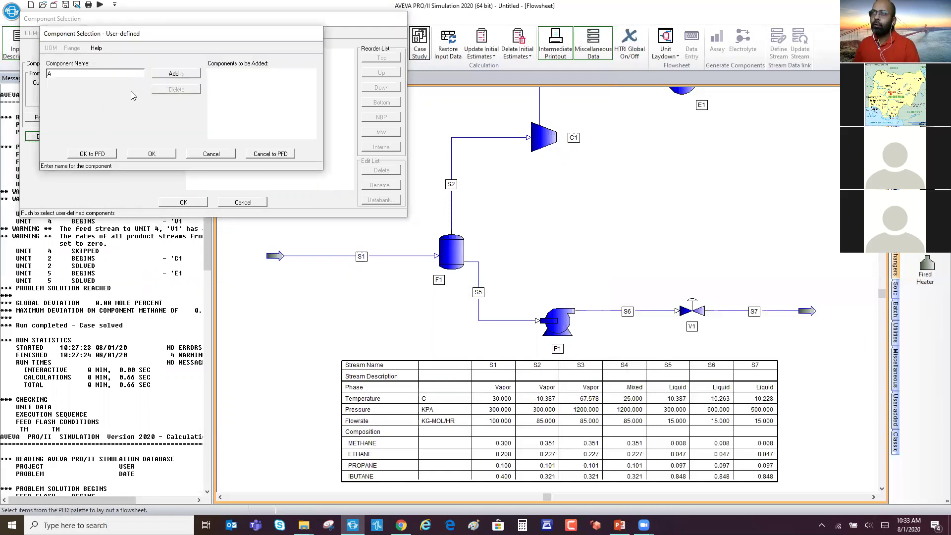
left_click(183, 74)
left_click(164, 156)
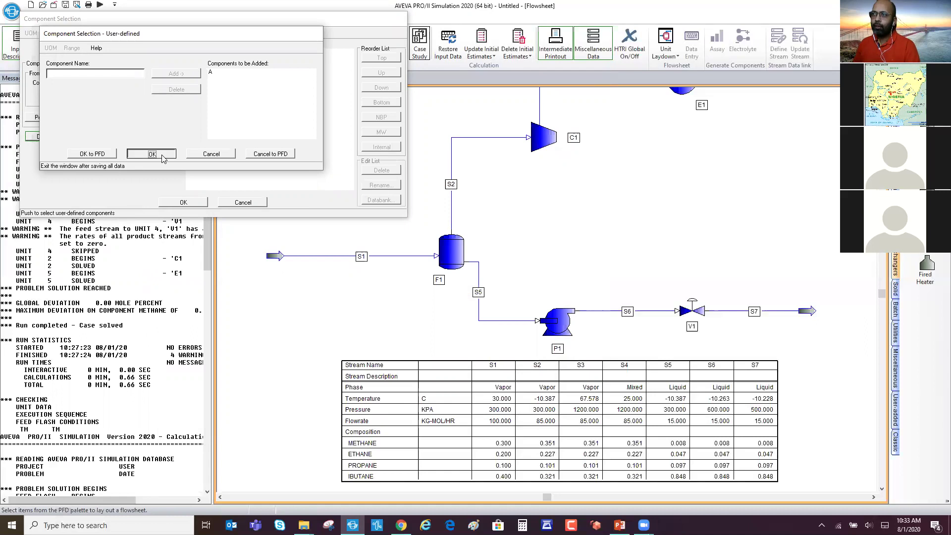
left_click(554, 298)
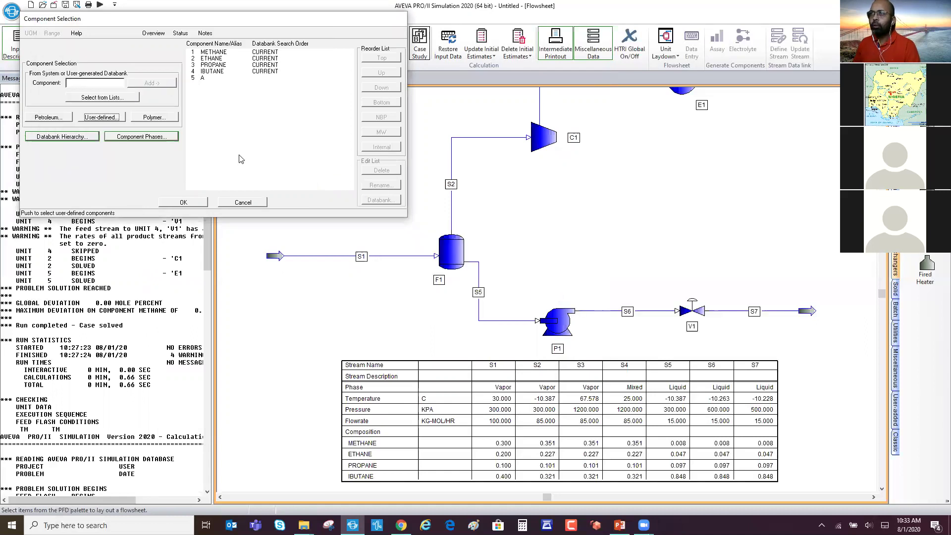
left_click(176, 198)
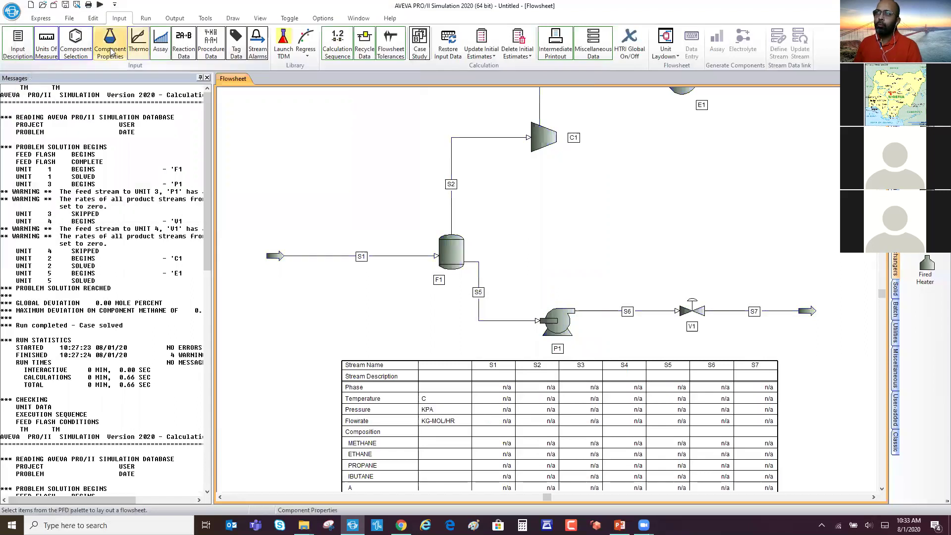
Step: Review the fixed thermophysical properties of the components, including A, and cancel without changes
left_click(110, 47)
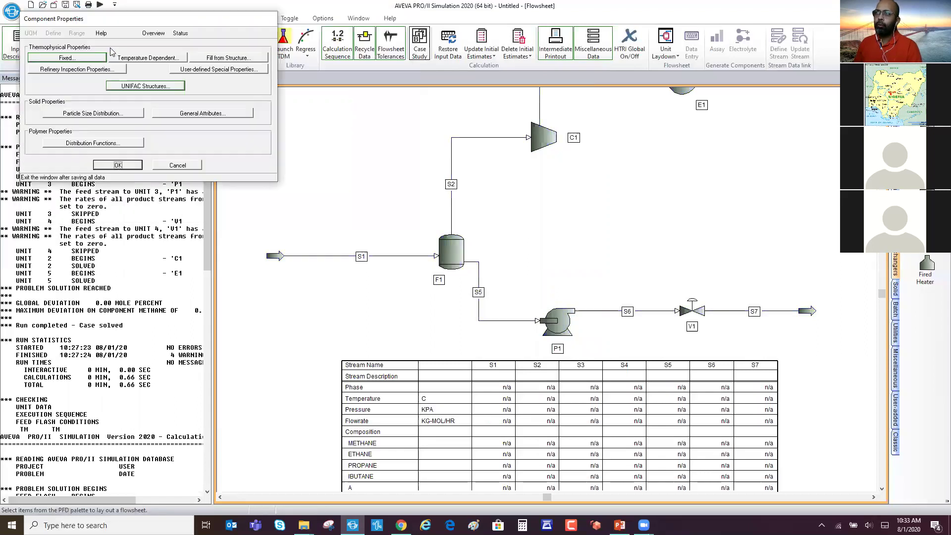
left_click(84, 59)
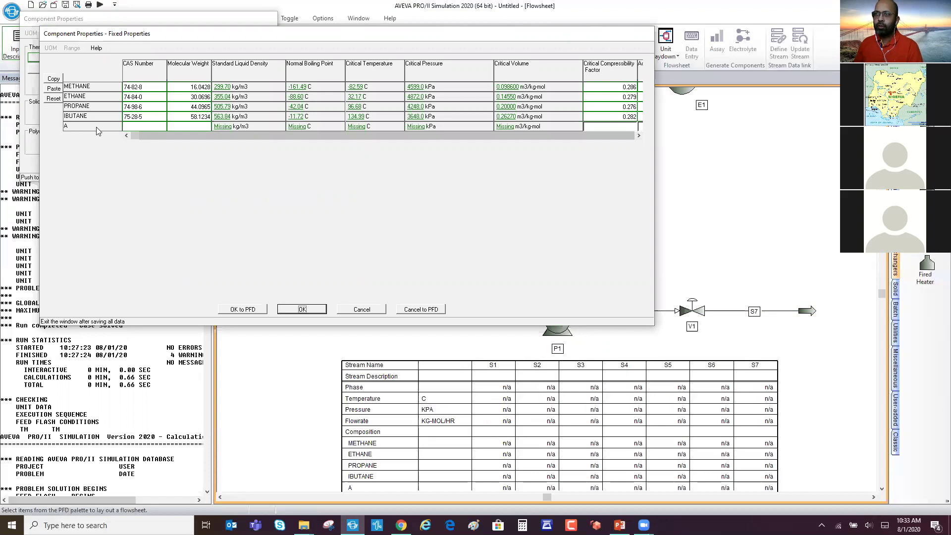
left_click(362, 309)
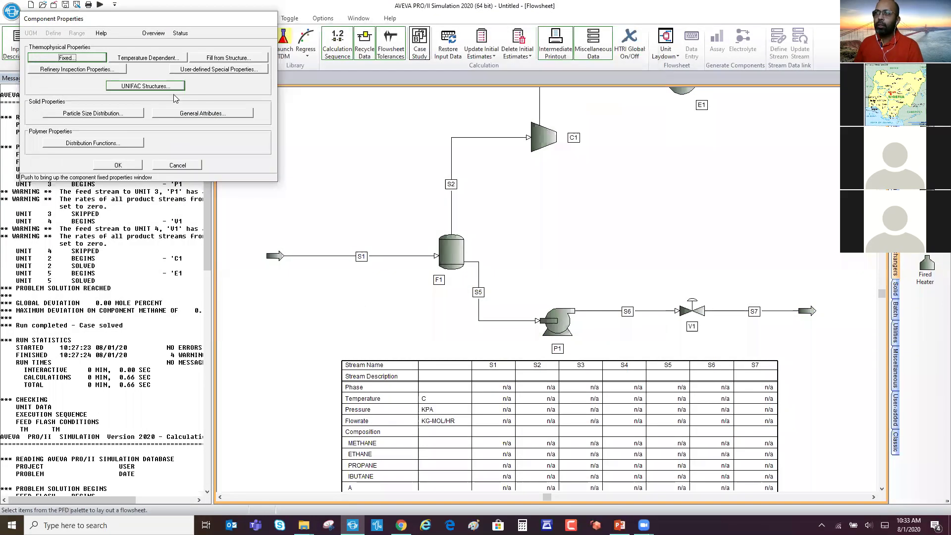
Step: Preview Alcohols group 0211 for component A's UNIFAC structure and cancel back to the flowsheet
left_click(148, 89)
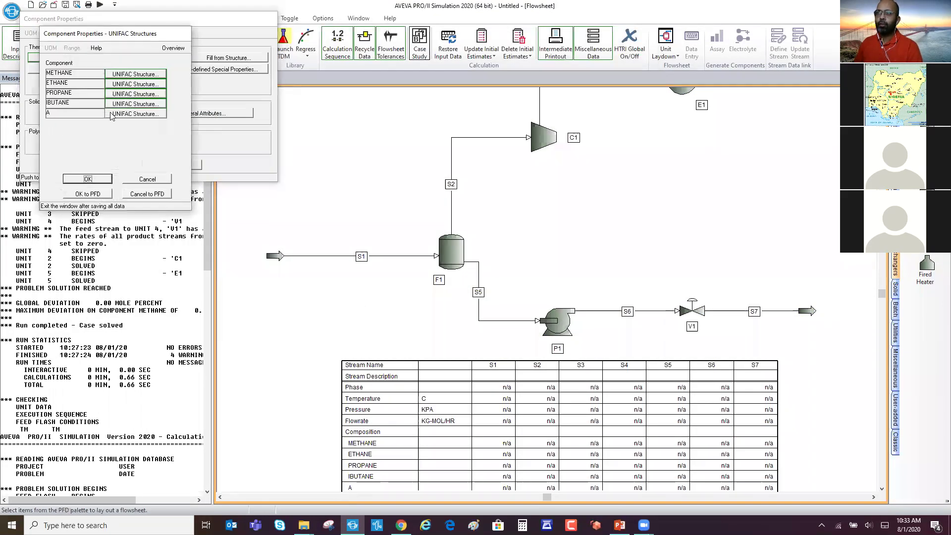
left_click(133, 114)
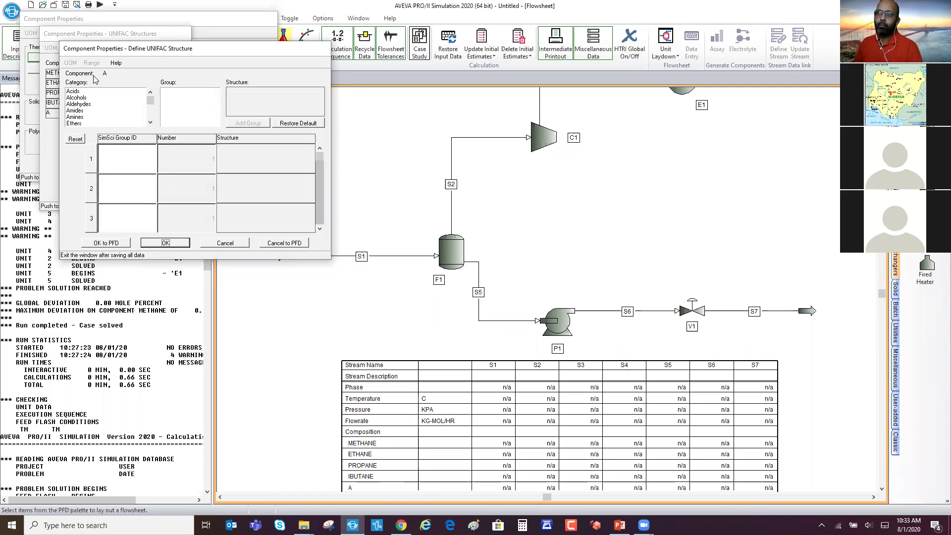
left_click(82, 98)
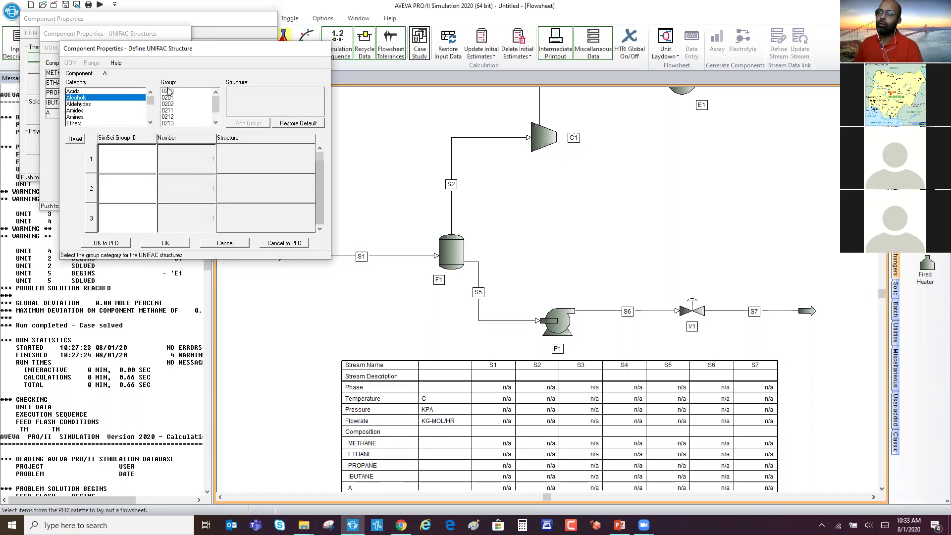
left_click(168, 110)
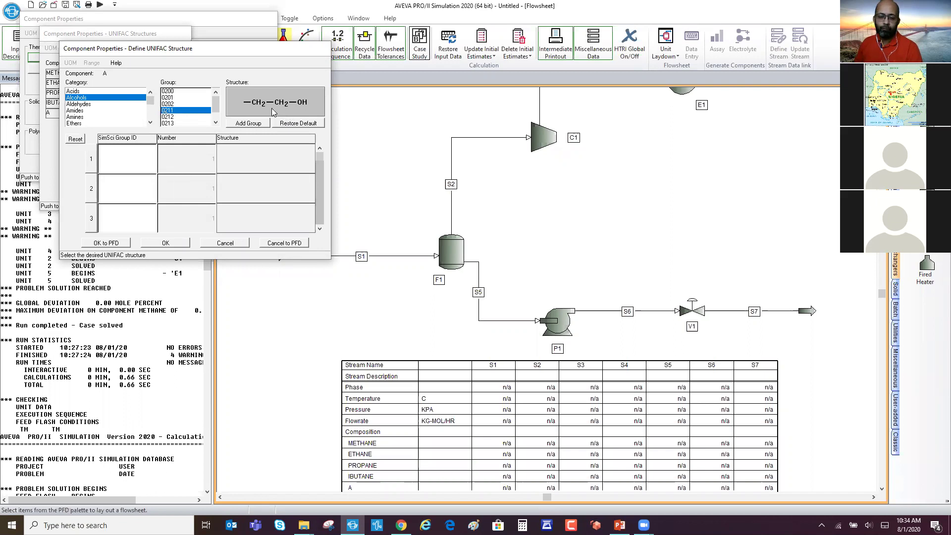
left_click(285, 243)
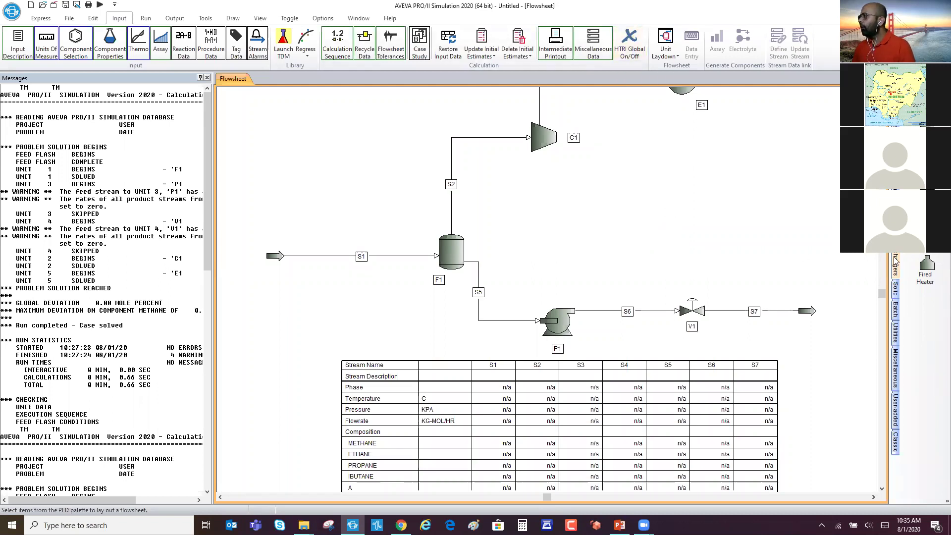
Step: Place a rigorous heat exchanger above valve V1 and connect stream S7 to it as its feed
left_click(912, 193)
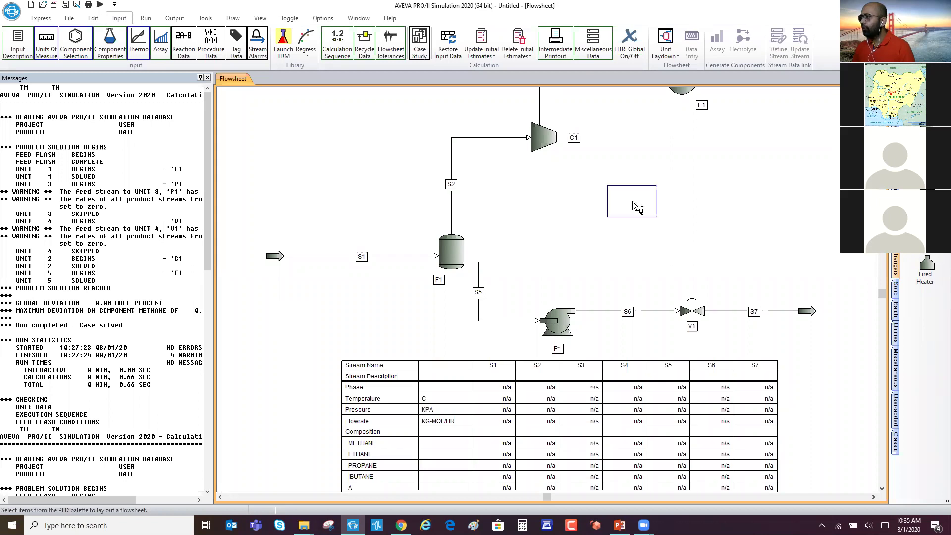
left_click(632, 205)
left_click_drag(812, 311, 613, 210)
left_click_drag(737, 201, 738, 202)
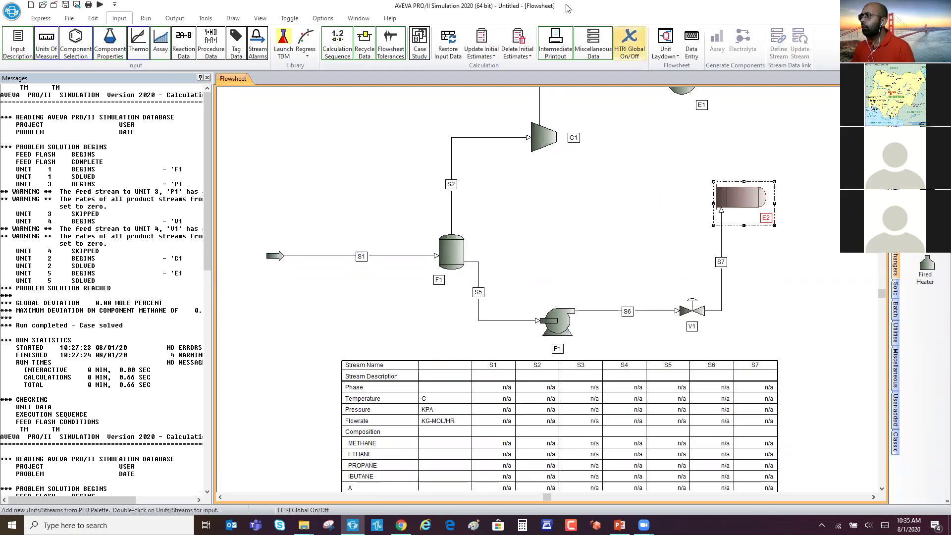
Step: Examine heat exchanger E2's data with the simulation model switched to Use HTRI, and cancel the changes
double_click(745, 196)
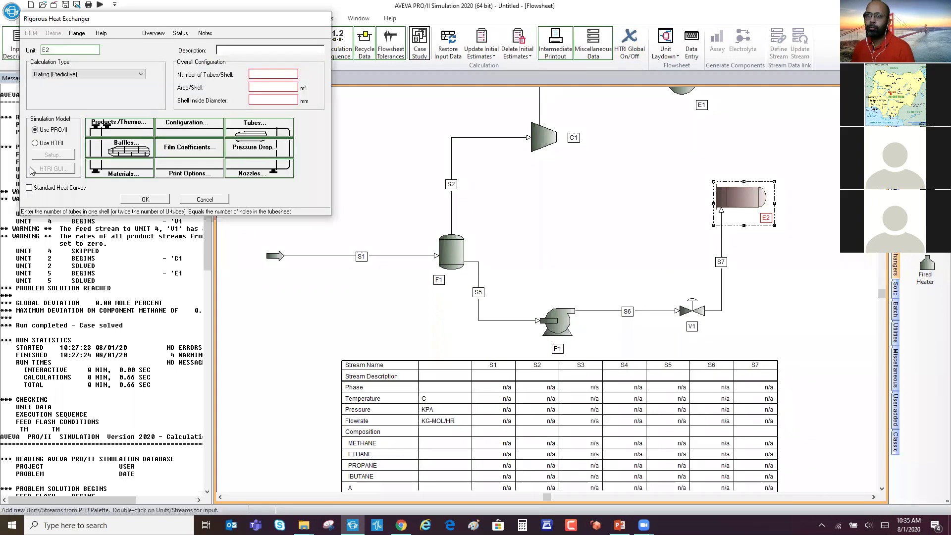
left_click(50, 143)
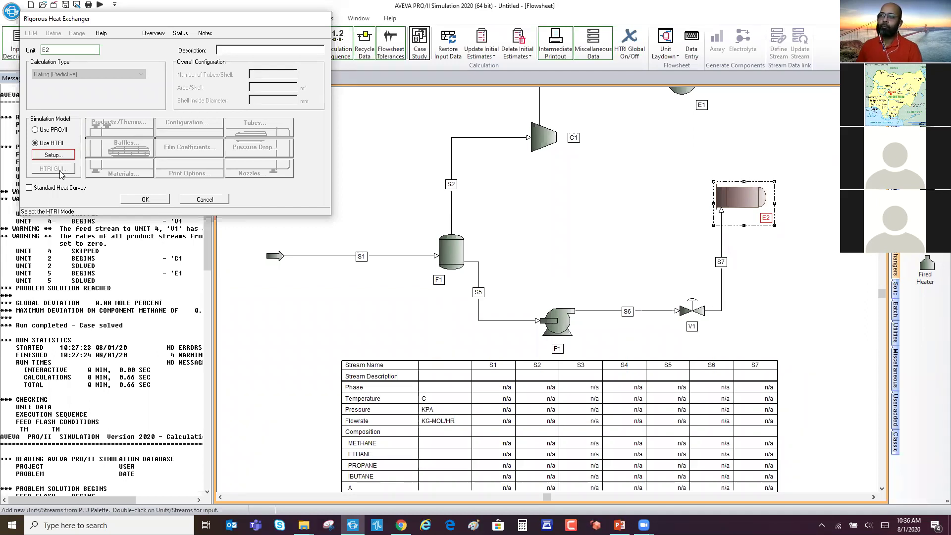
left_click(205, 200)
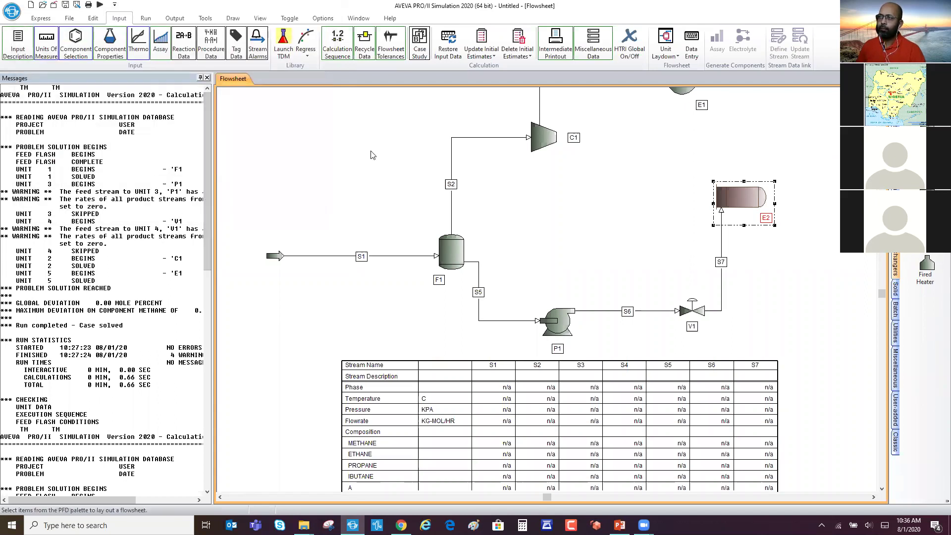
Step: Delete heat exchanger E2 and move stream S7's product end back in line with valve V1
left_click(176, 18)
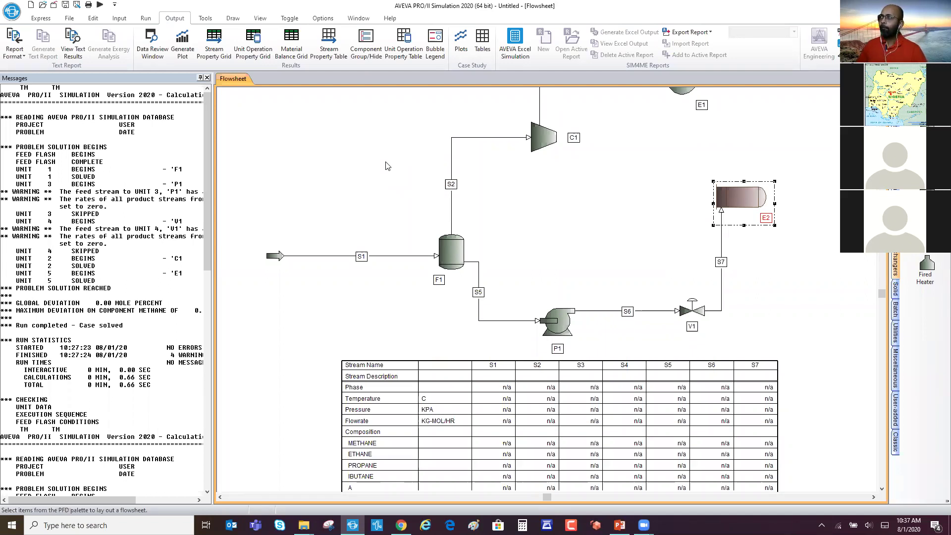
left_click(737, 204)
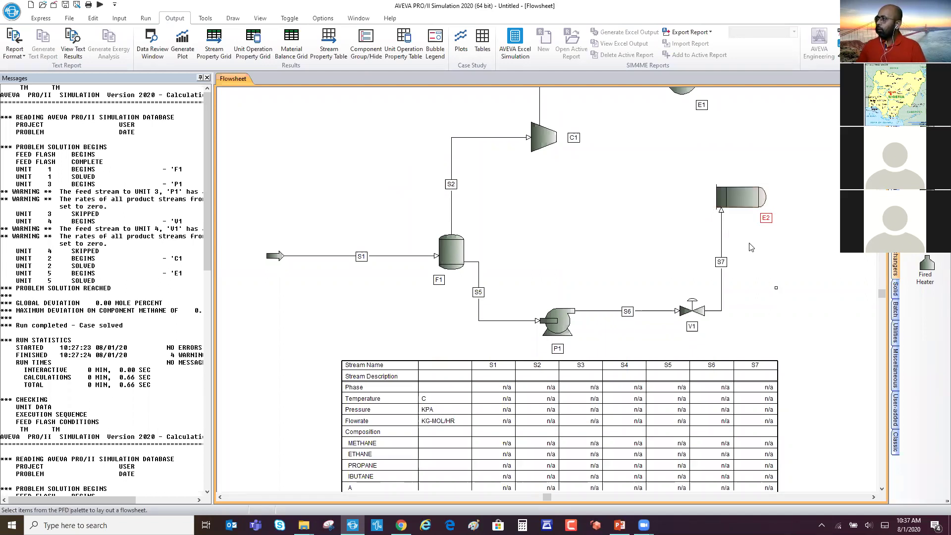
left_click(735, 200)
key("Delete")
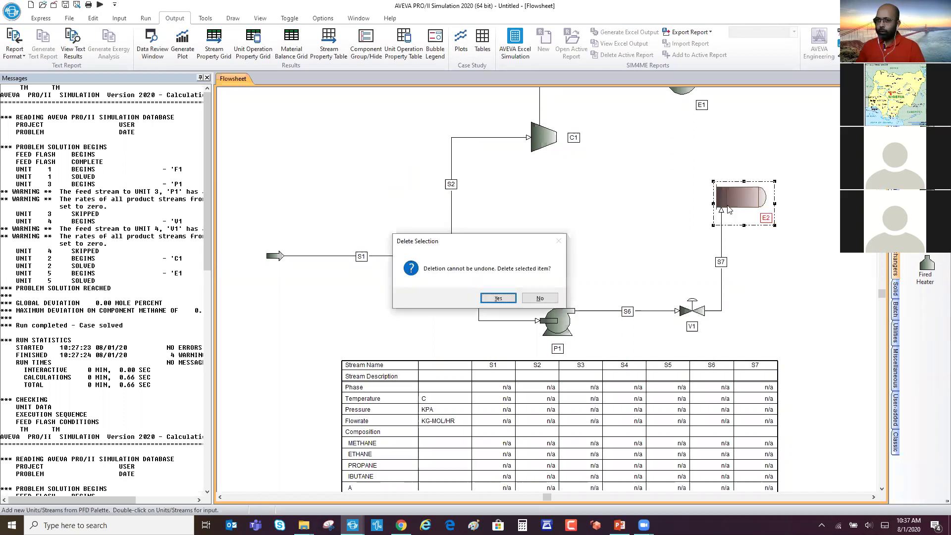
left_click(499, 298)
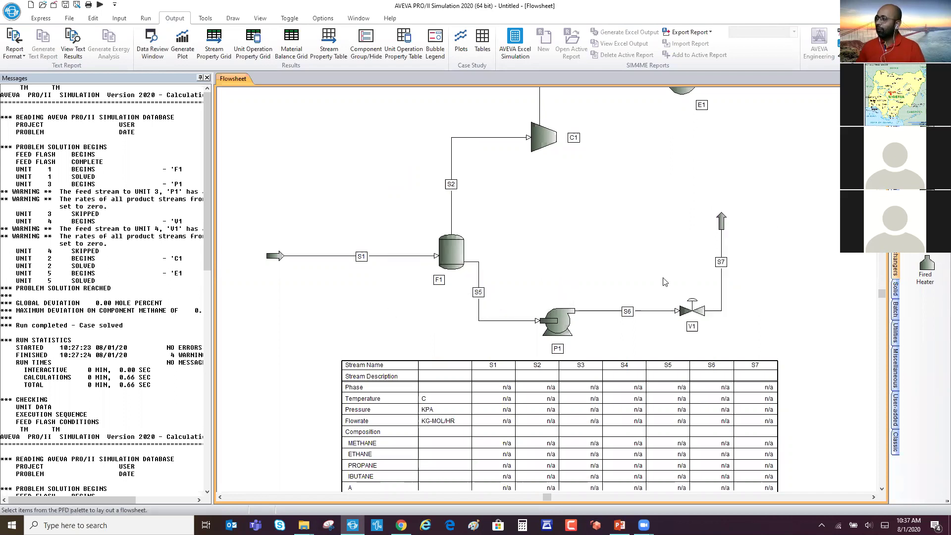
left_click_drag(721, 223, 799, 313)
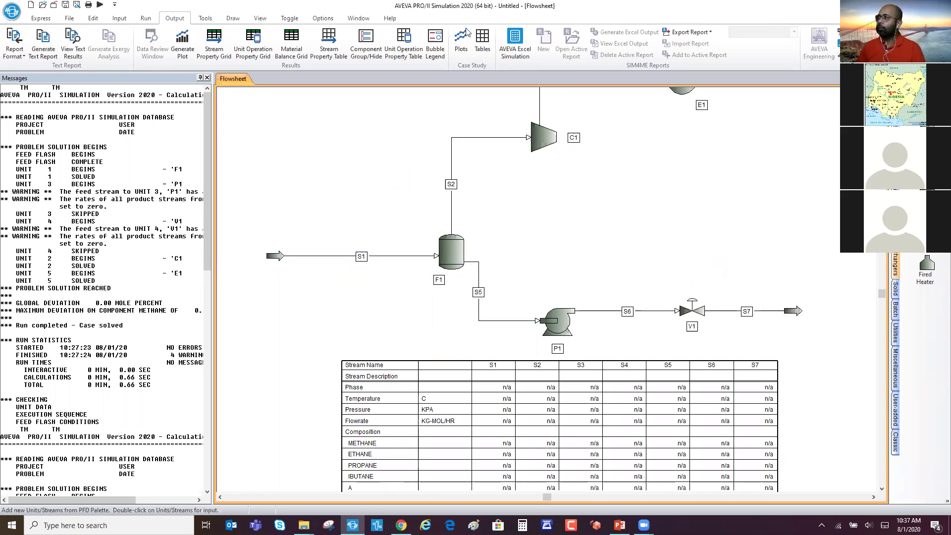
Step: Try to run the simulation with user-defined component A included, and close the flowsheet status report
left_click(101, 6)
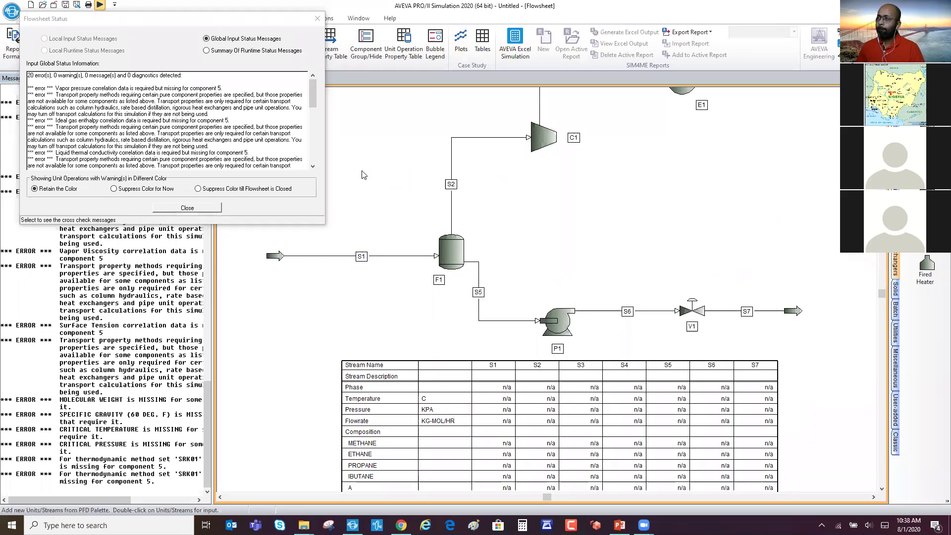
left_click(209, 207)
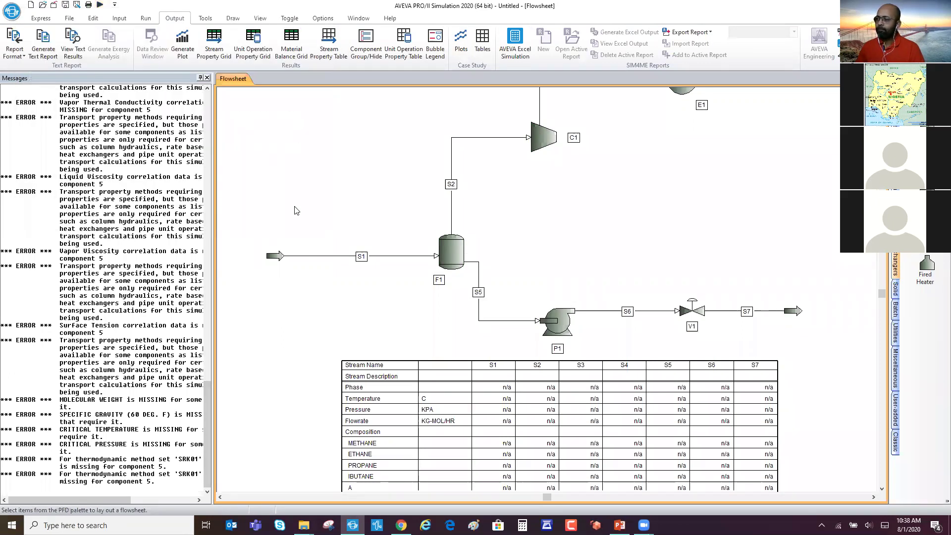
scroll(295, 211, "down", 3)
scroll(296, 211, "up", 2)
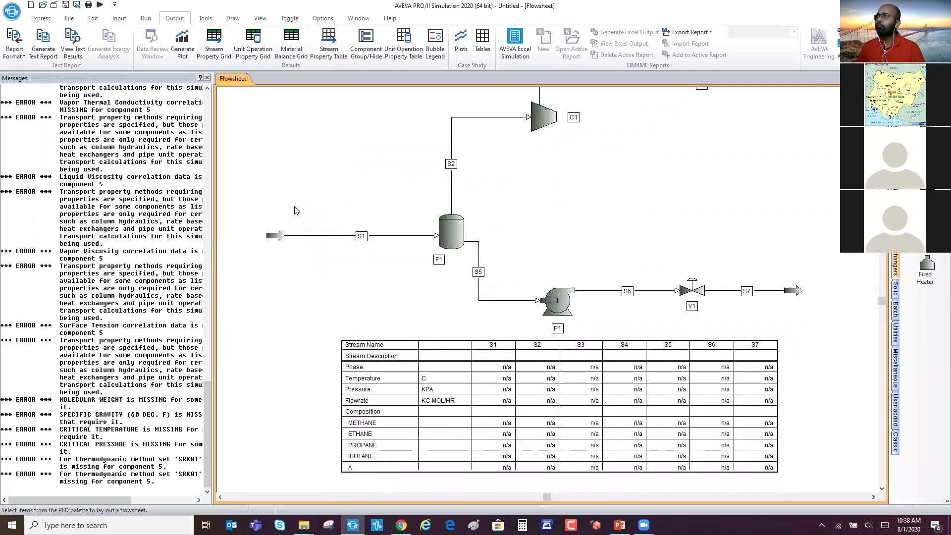